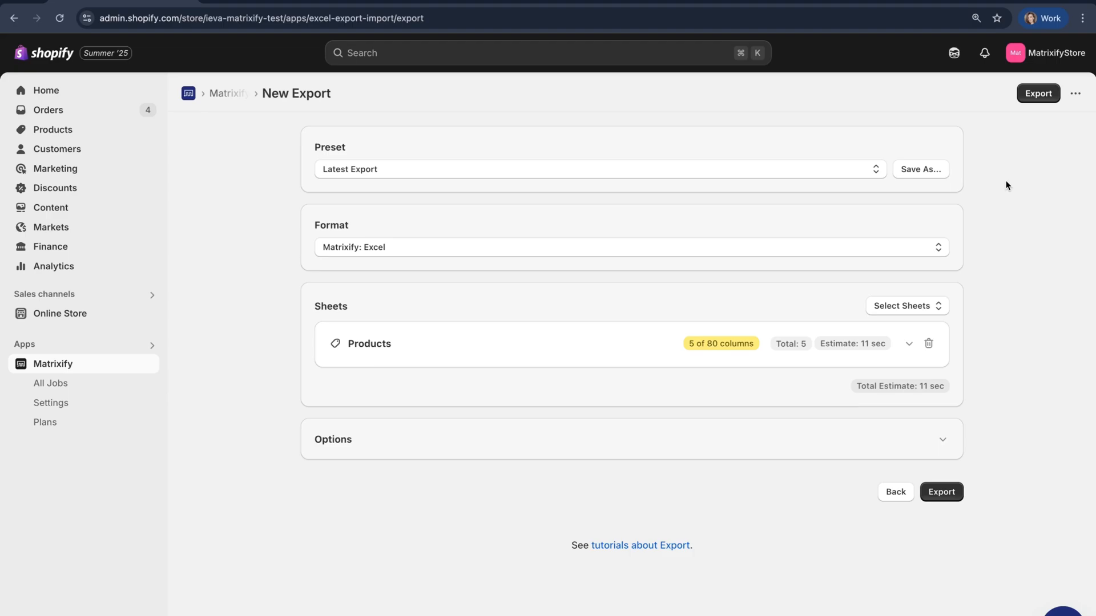
- Review the available export formats, keeping Matrixify: Excel, and set Products as the only sheet to export
left_click(909, 251)
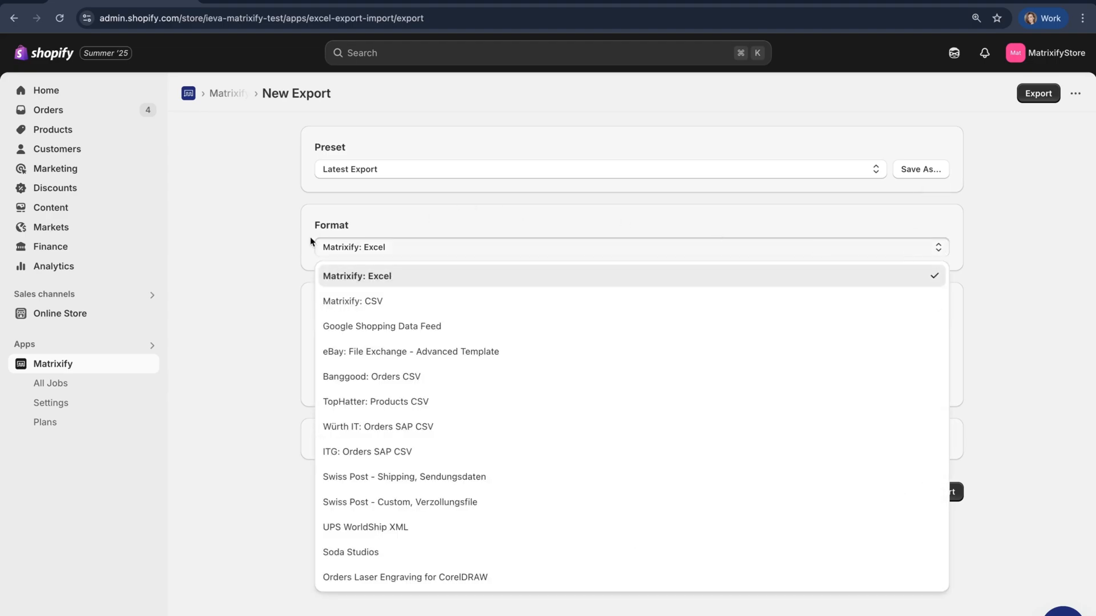
left_click(254, 268)
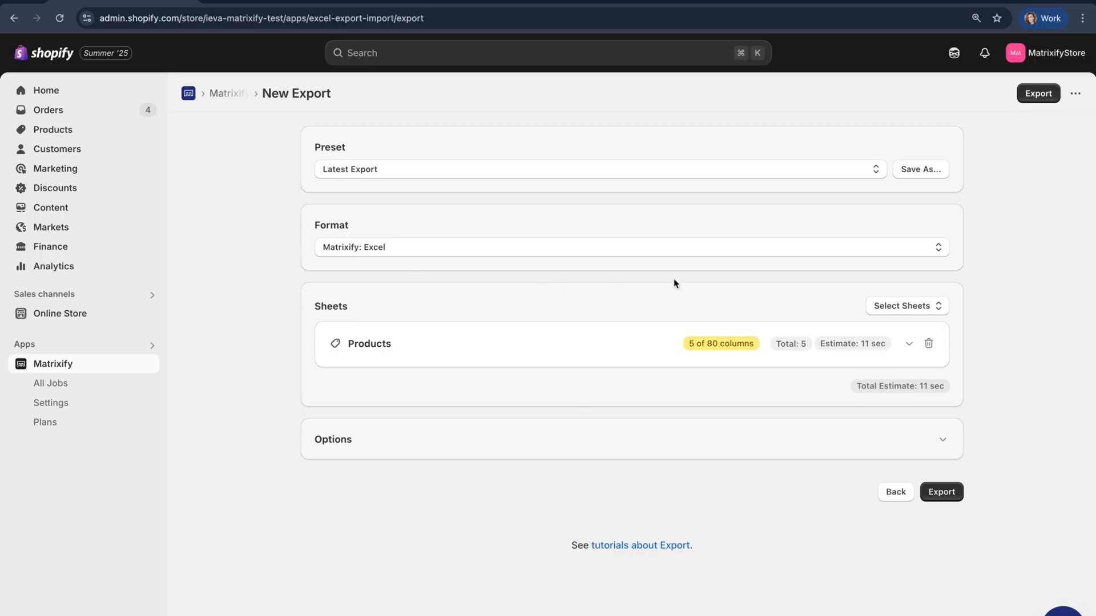
left_click(925, 310)
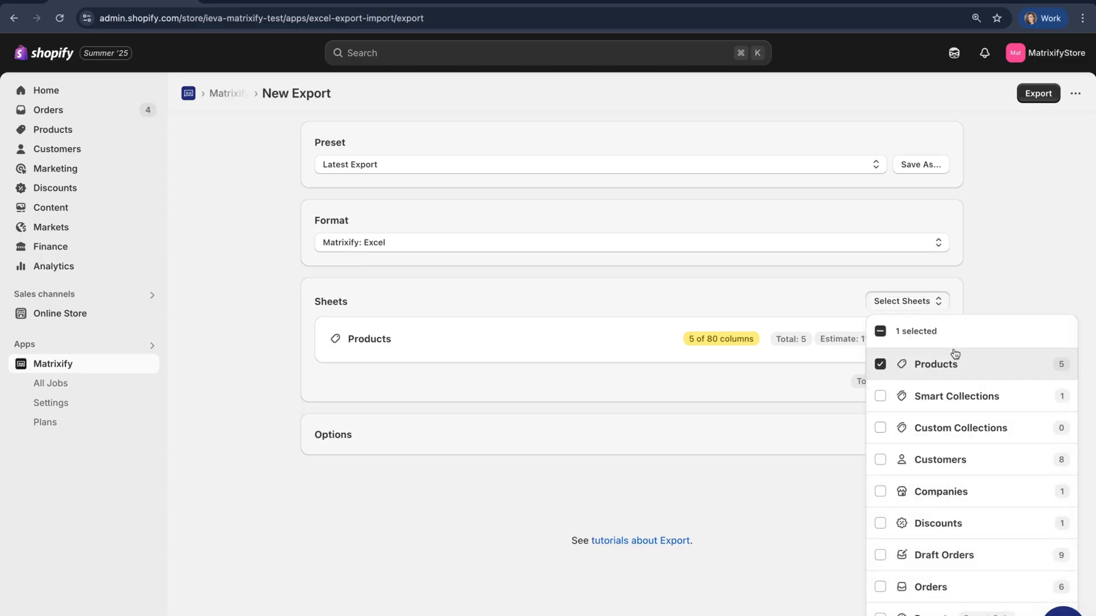
left_click(910, 310)
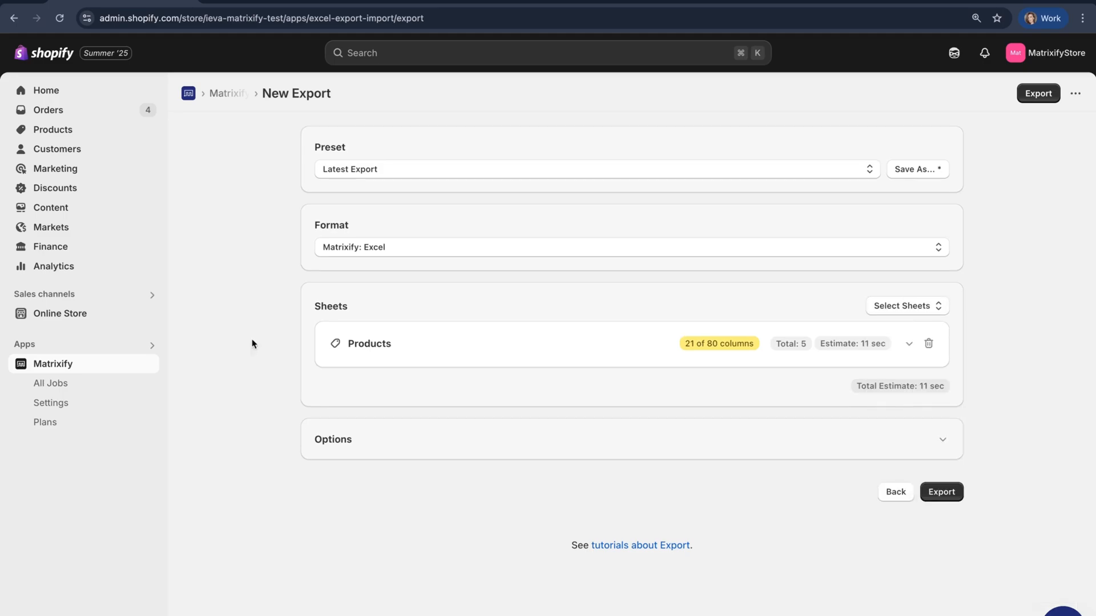
- Add the Variant Cost and Inventory / Variants column groups to the Products sheet export
left_click(367, 349)
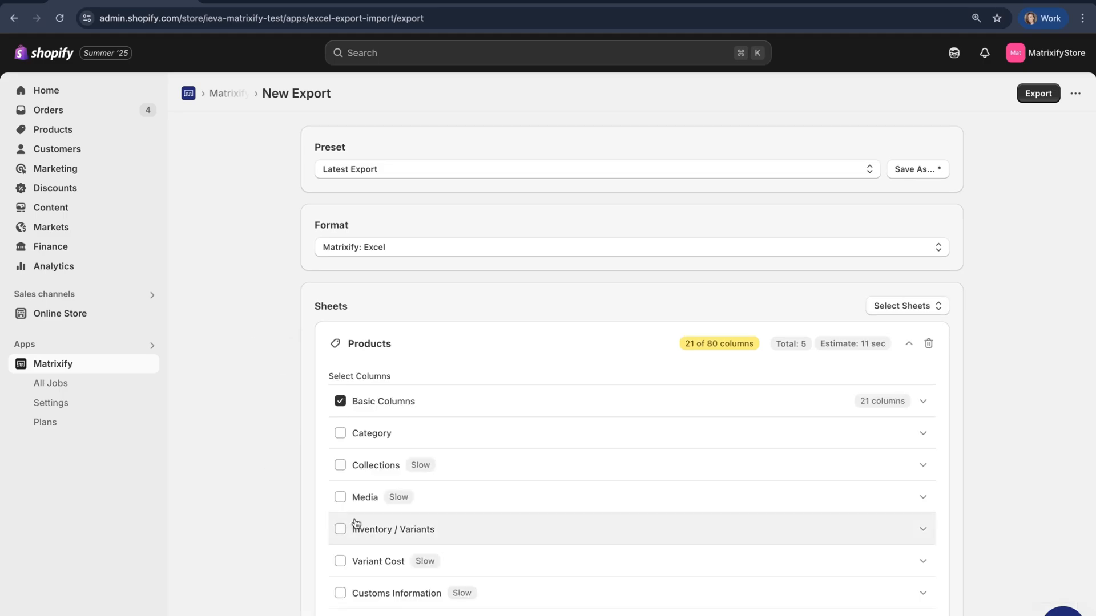
scroll(246, 450, "down", 3)
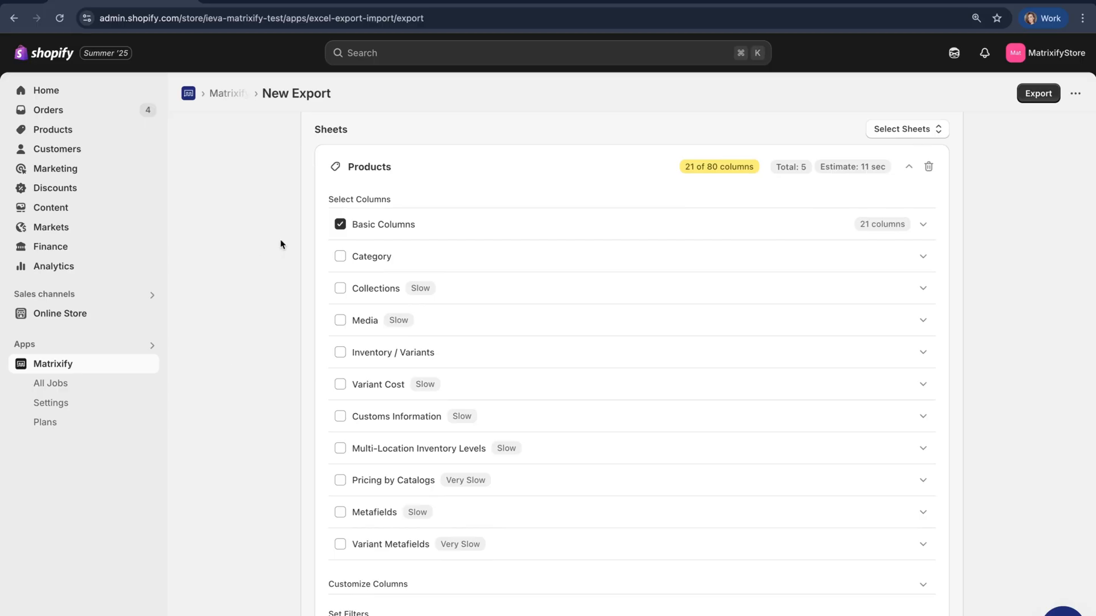
left_click(341, 384)
left_click(339, 352)
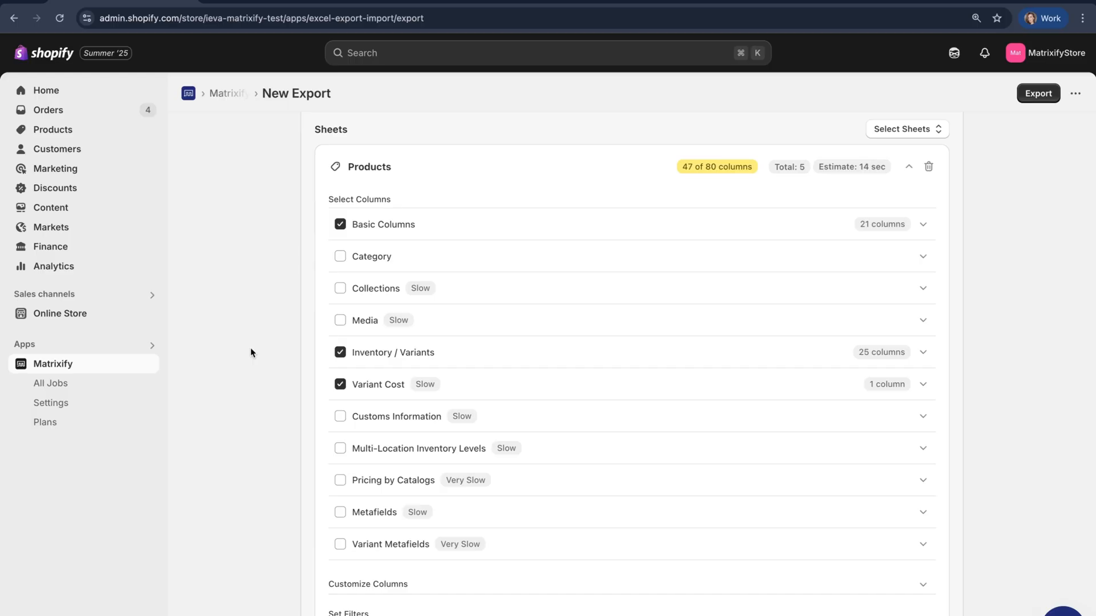
- Limit the Basic Columns group to only the ID and Handle columns
left_click(422, 231)
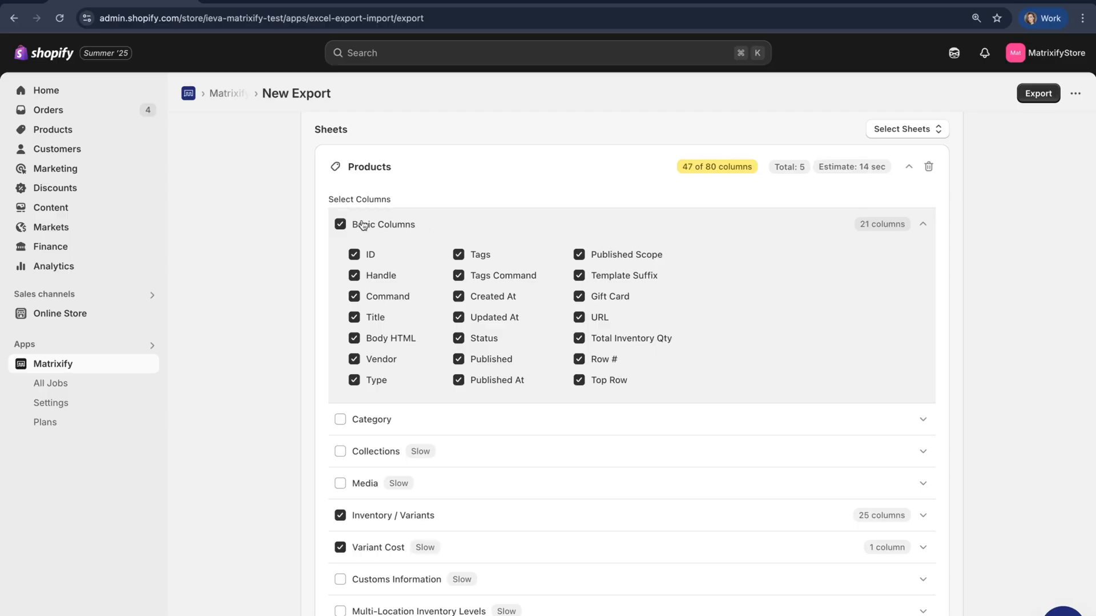
left_click(340, 225)
left_click(354, 254)
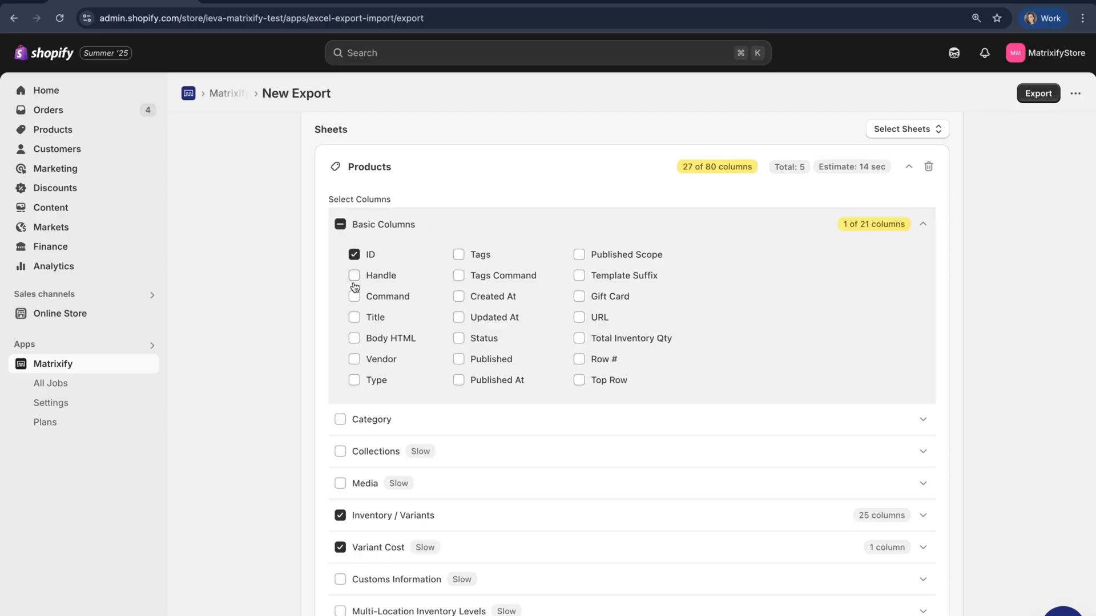
left_click(353, 277)
left_click(425, 222)
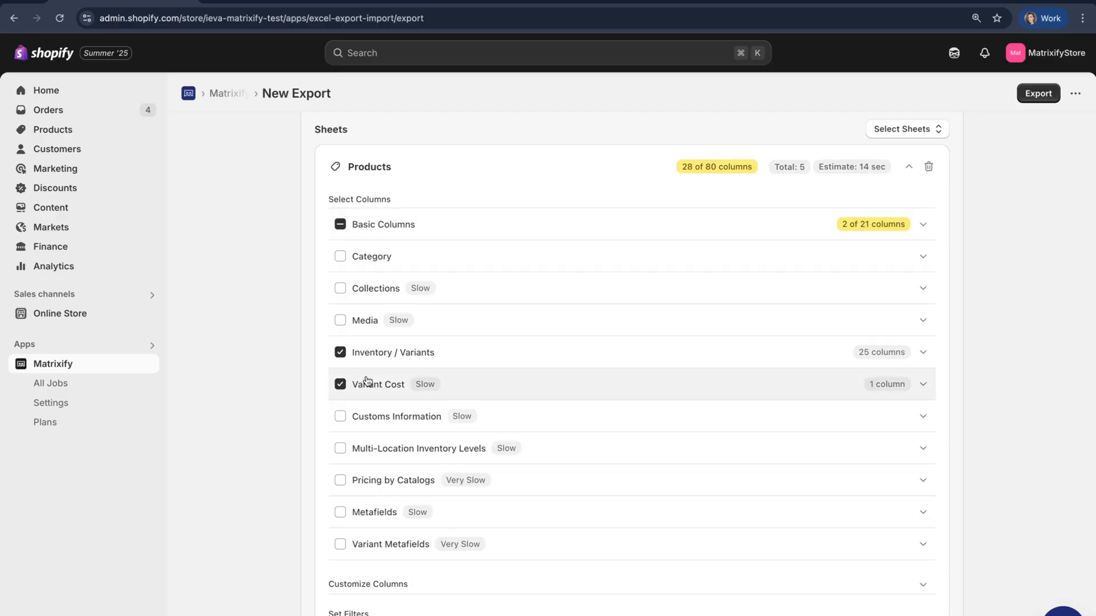
- Limit the Inventory / Variants group to only the Variant ID and Variant SKU columns
left_click(391, 360)
left_click(462, 350)
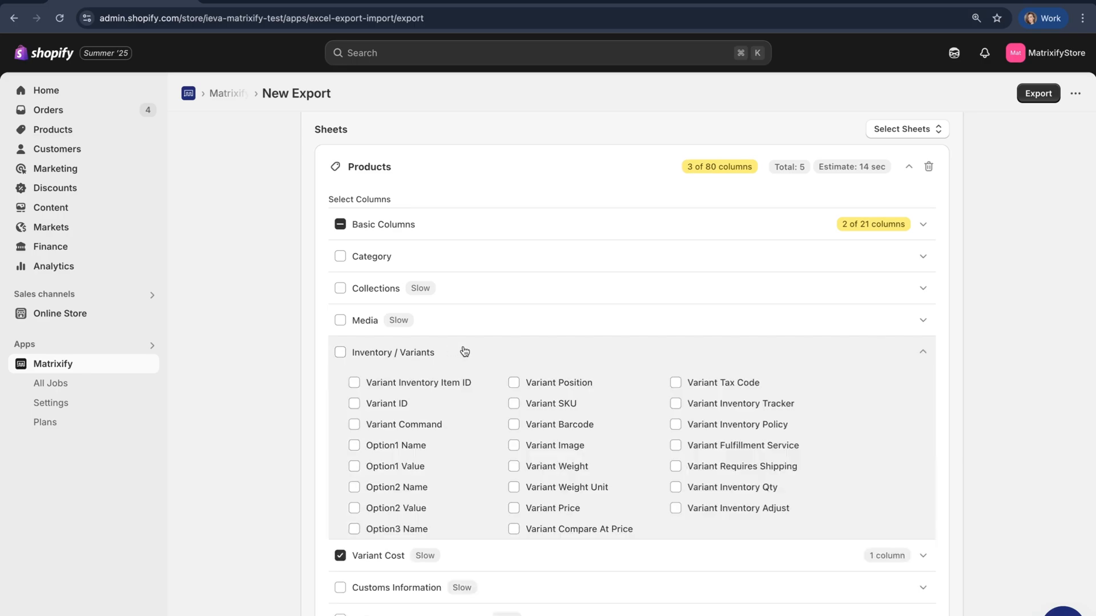
left_click(384, 405)
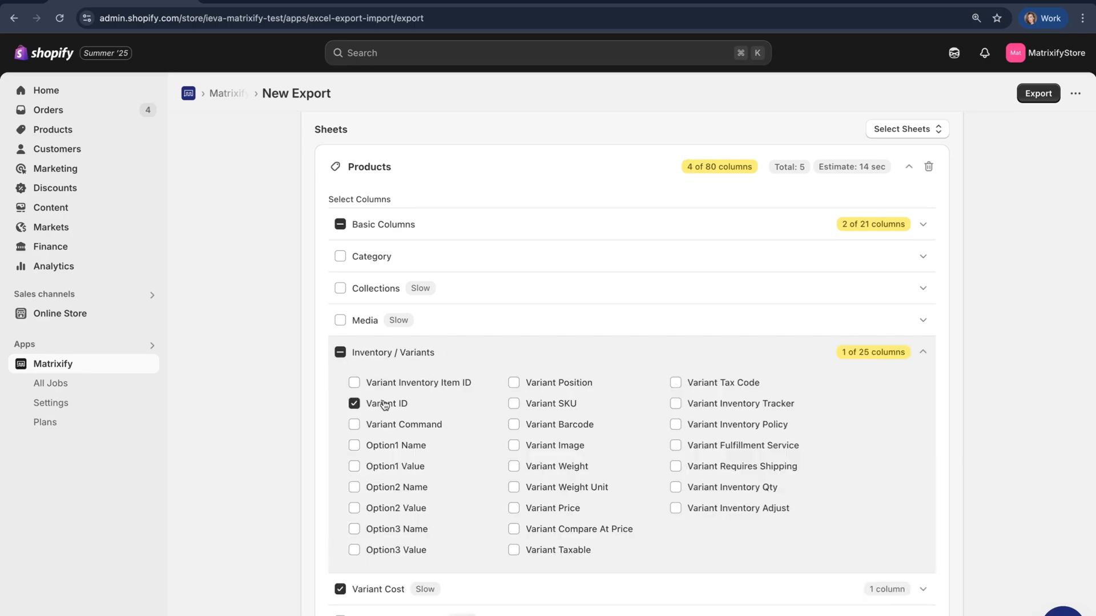
left_click(570, 405)
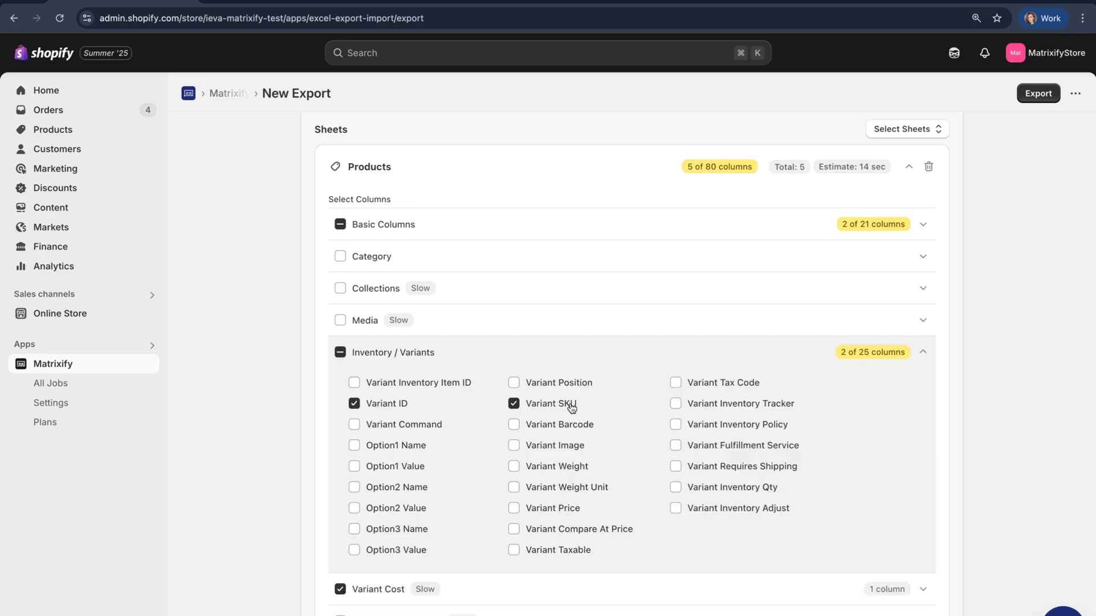
left_click(544, 351)
- Review the individual columns within the Variant Cost and Inventory / Variants groups
left_click(439, 388)
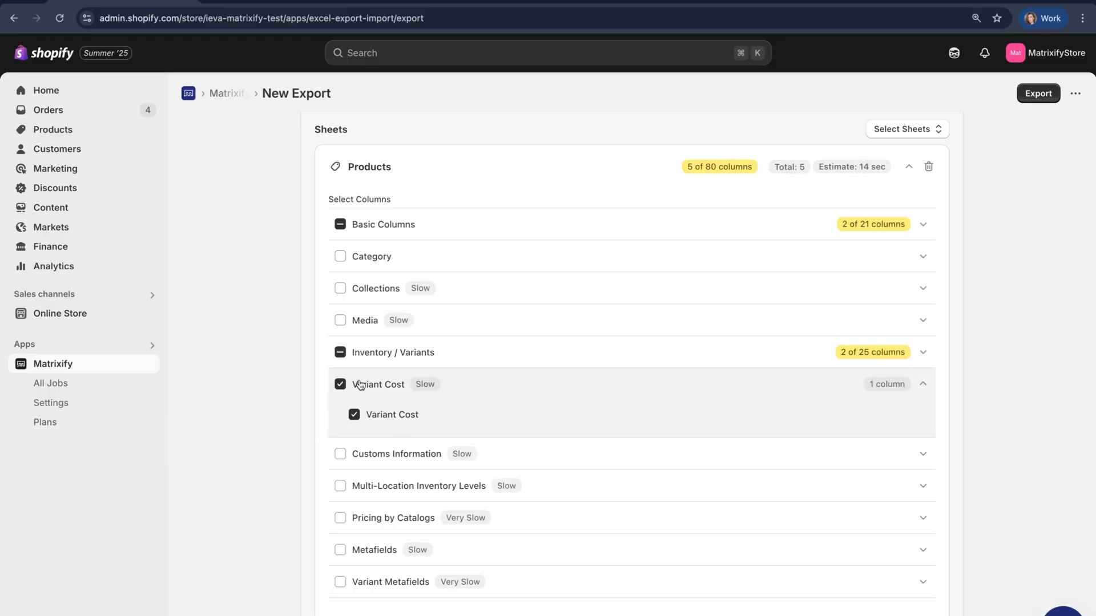
left_click(541, 385)
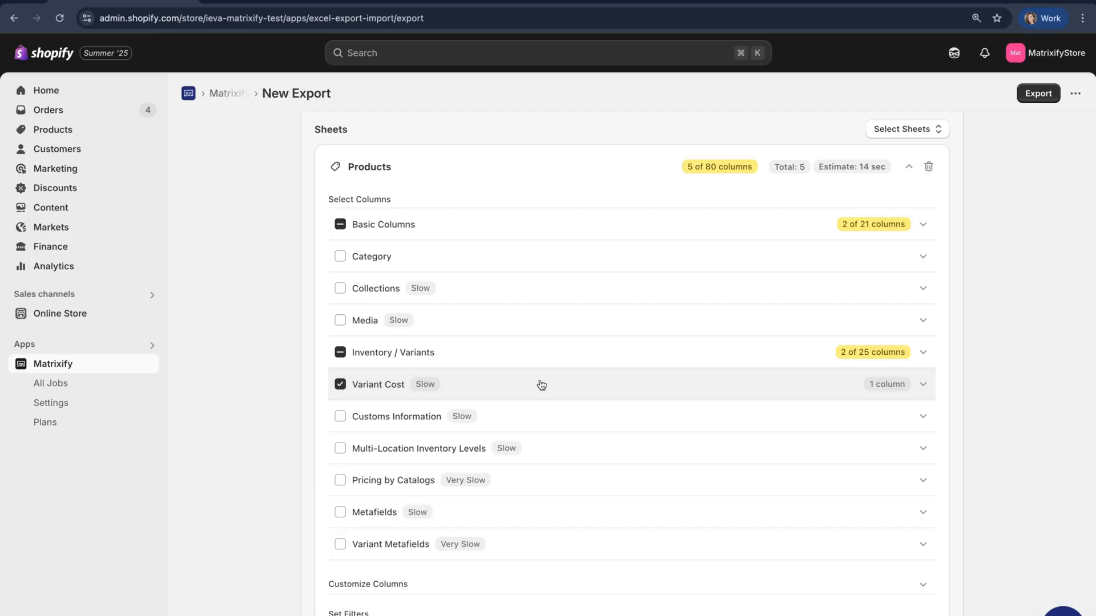
left_click(526, 355)
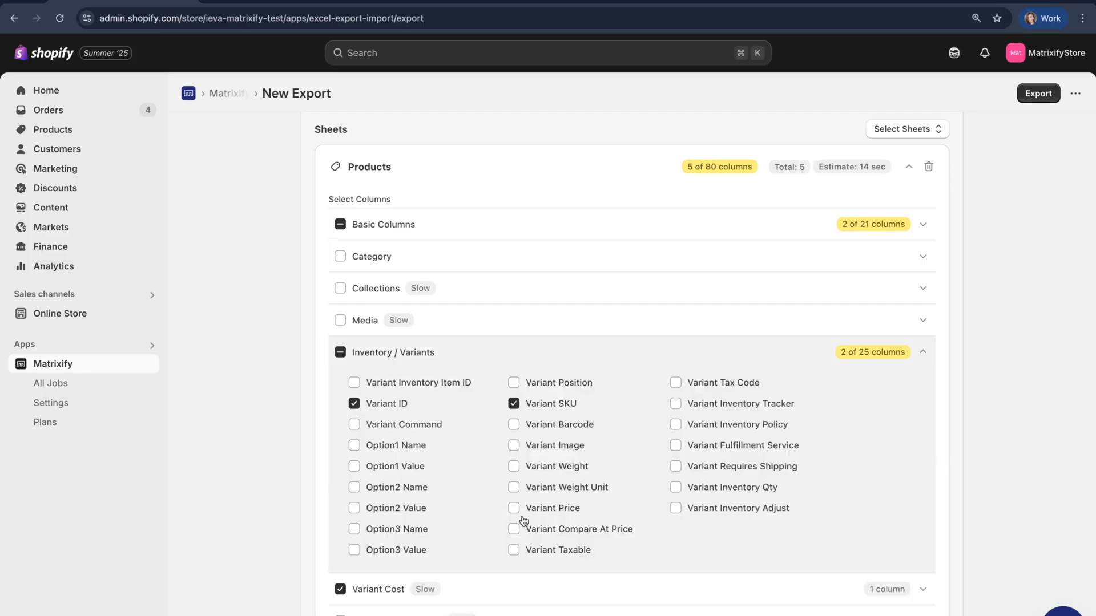
left_click(616, 360)
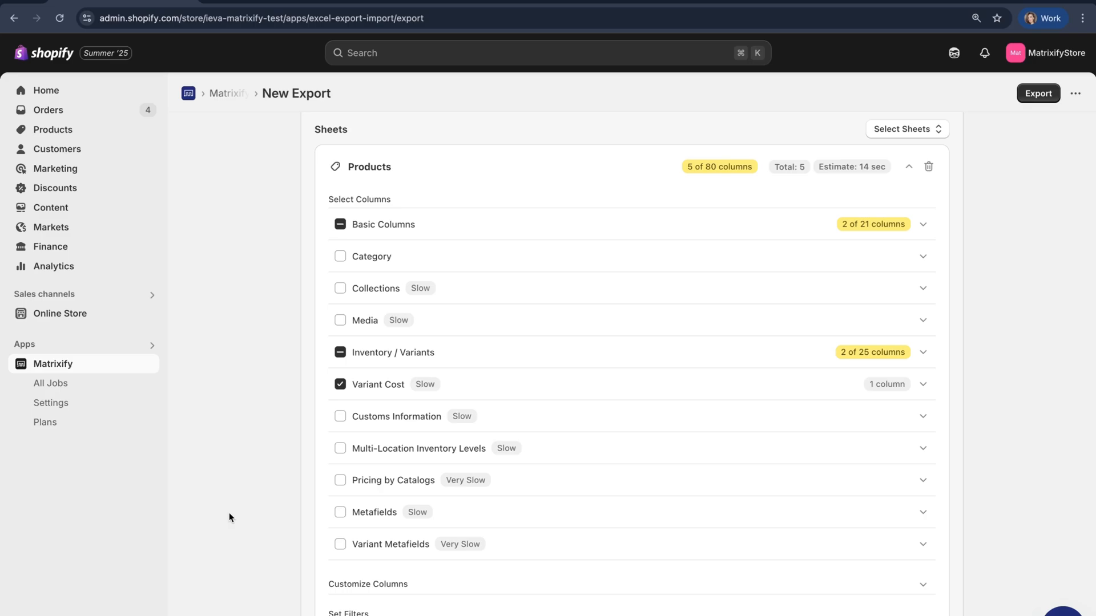
- Examine which fields the Products sheet can be filtered by, without adding a filter
scroll(1044, 383, "down", 4)
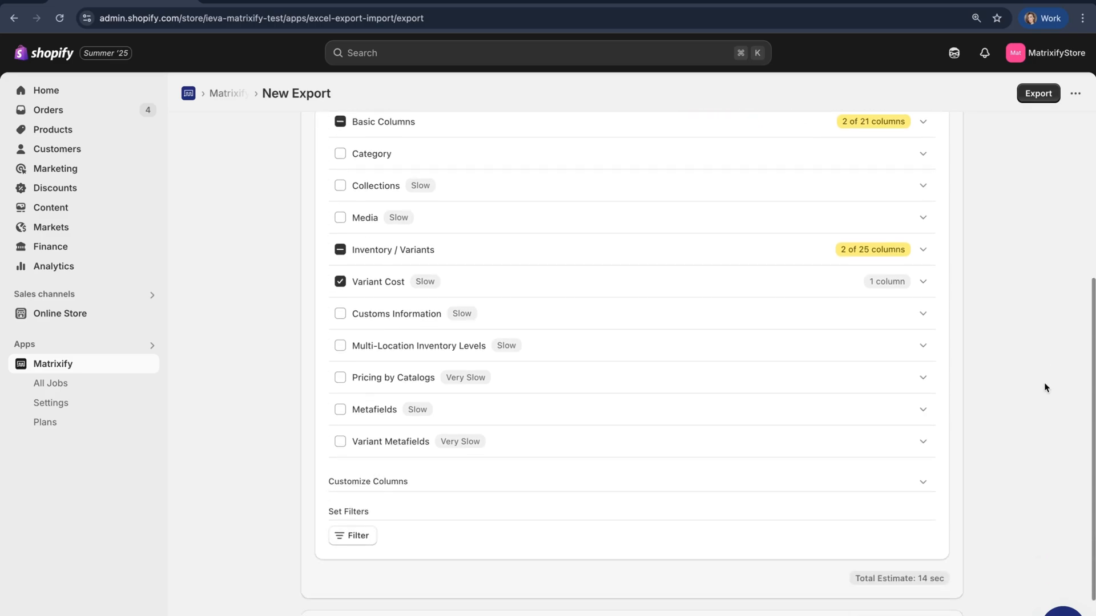
left_click(353, 435)
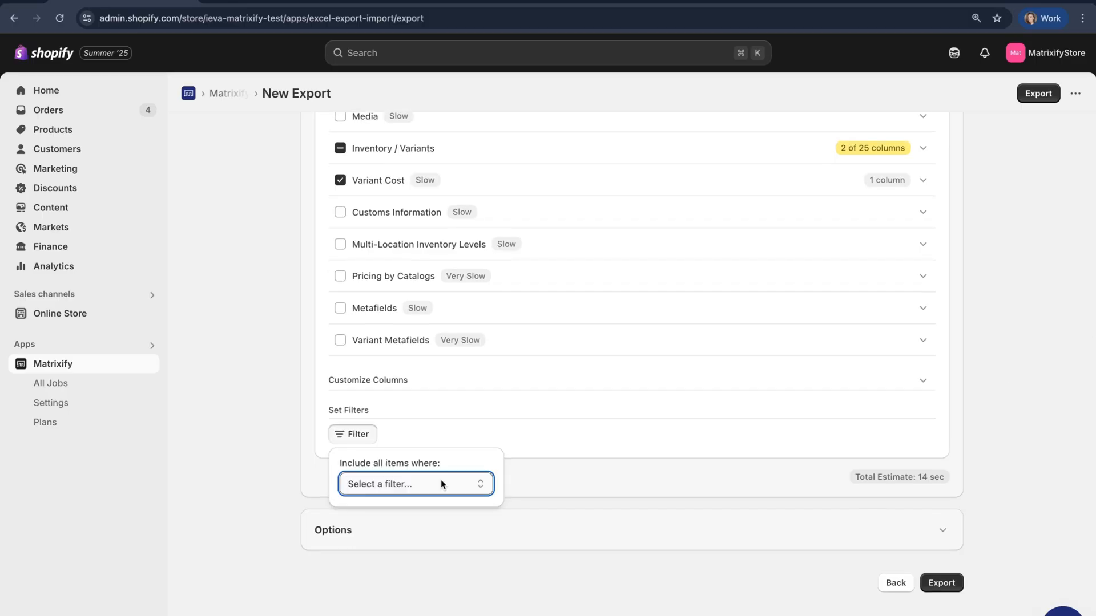
left_click(441, 482)
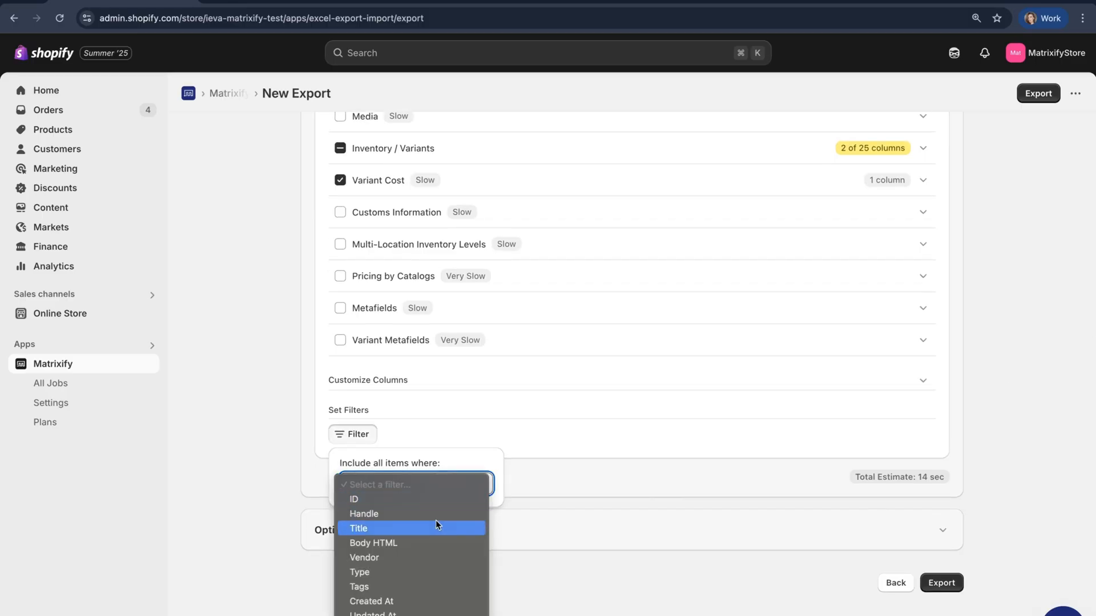
scroll(377, 548, "down", 3)
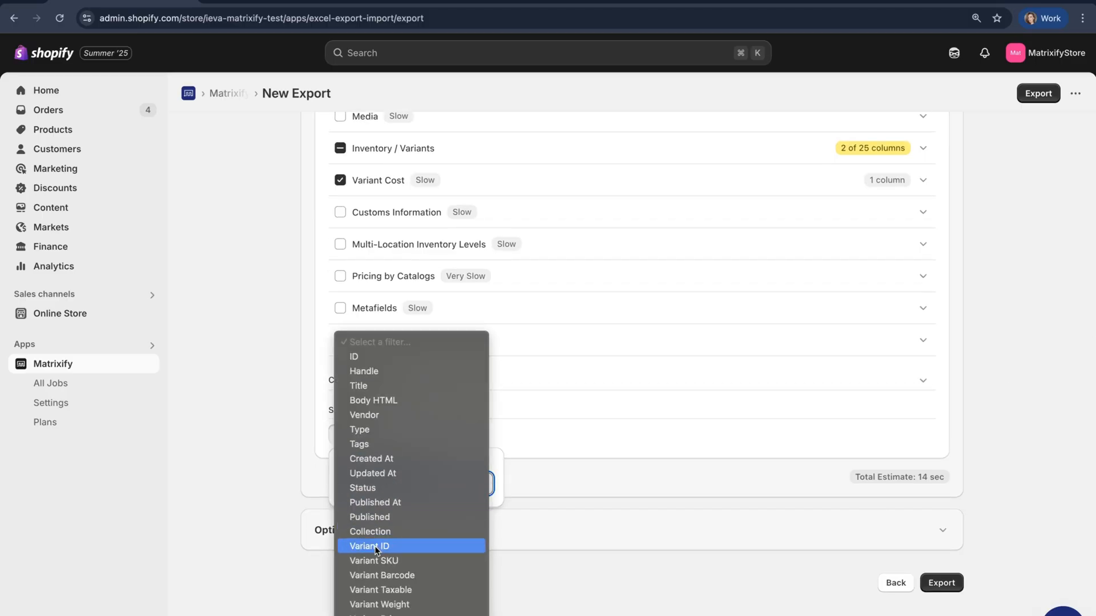
left_click(499, 406)
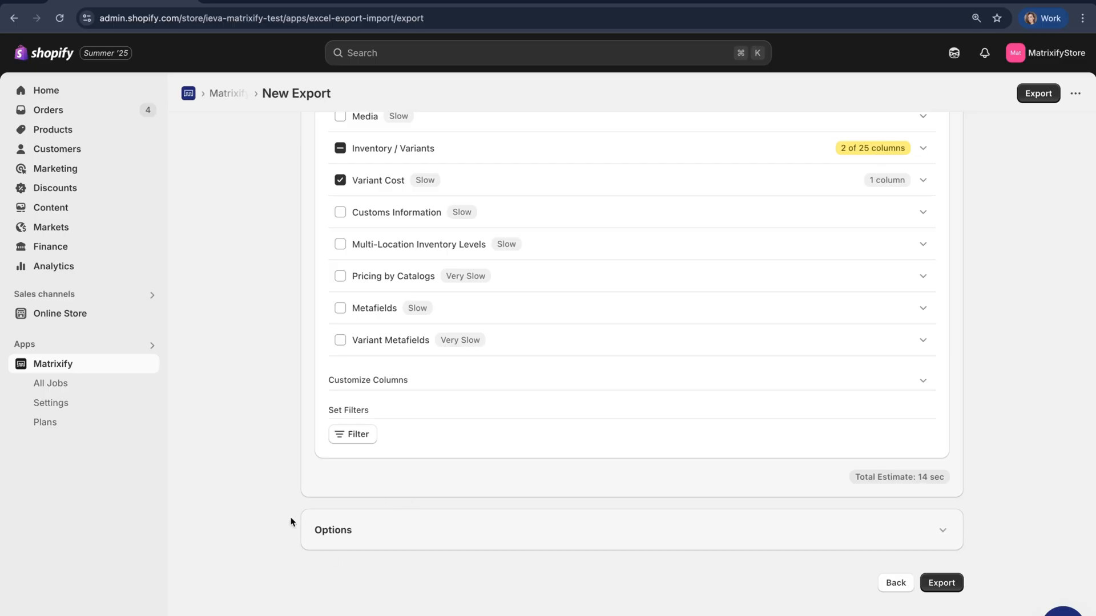
- Look over the additional export options, leaving them unchanged, and start the products export
left_click(576, 548)
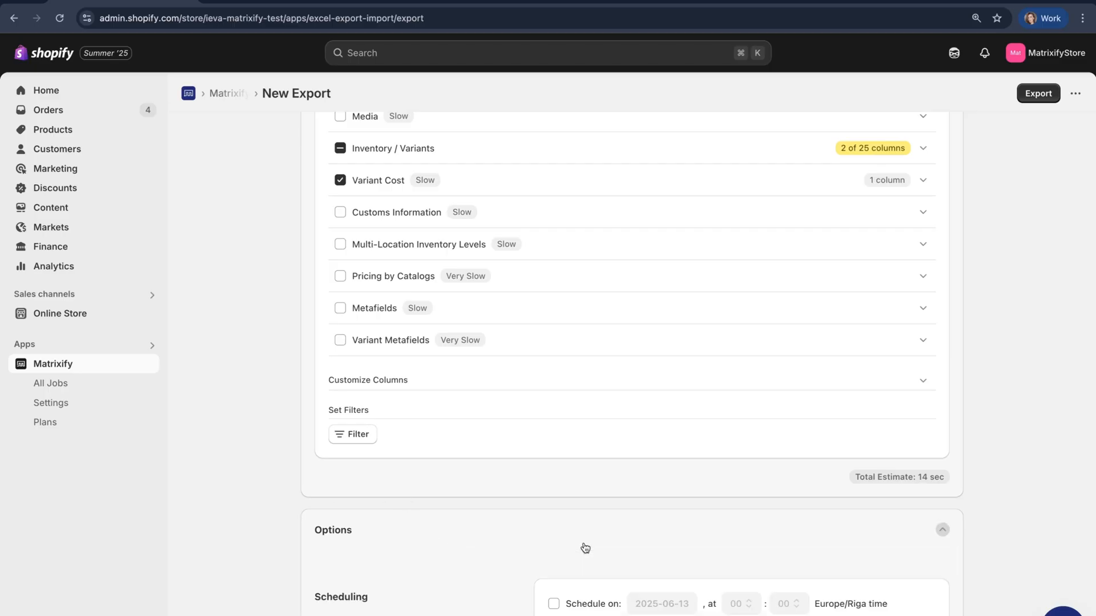
scroll(584, 547, "down", 5)
scroll(585, 548, "up", 5)
left_click(587, 517)
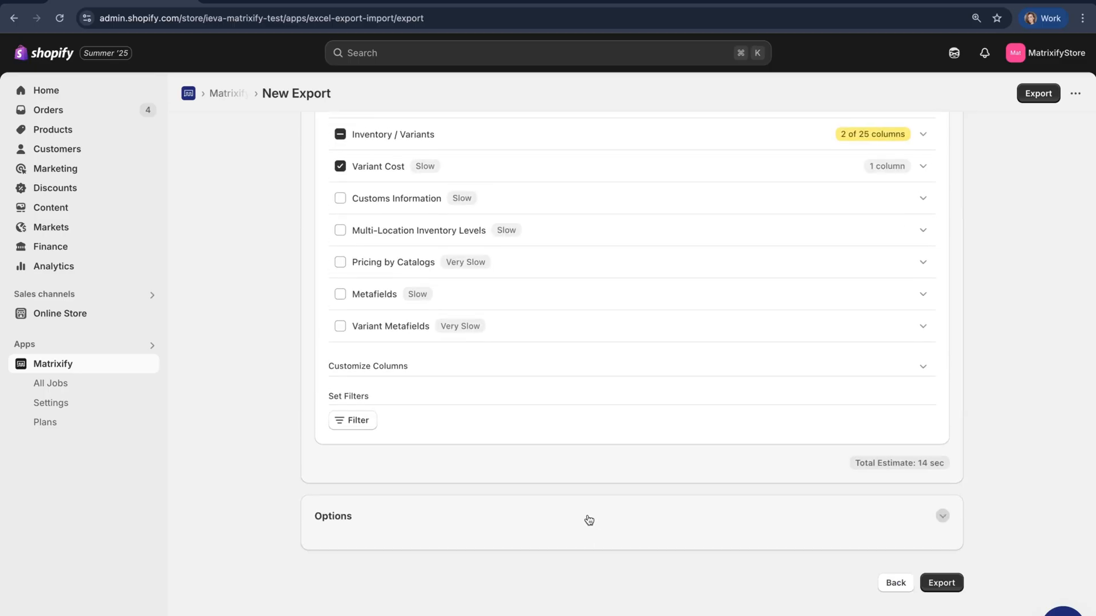
scroll(1001, 386, "up", 7)
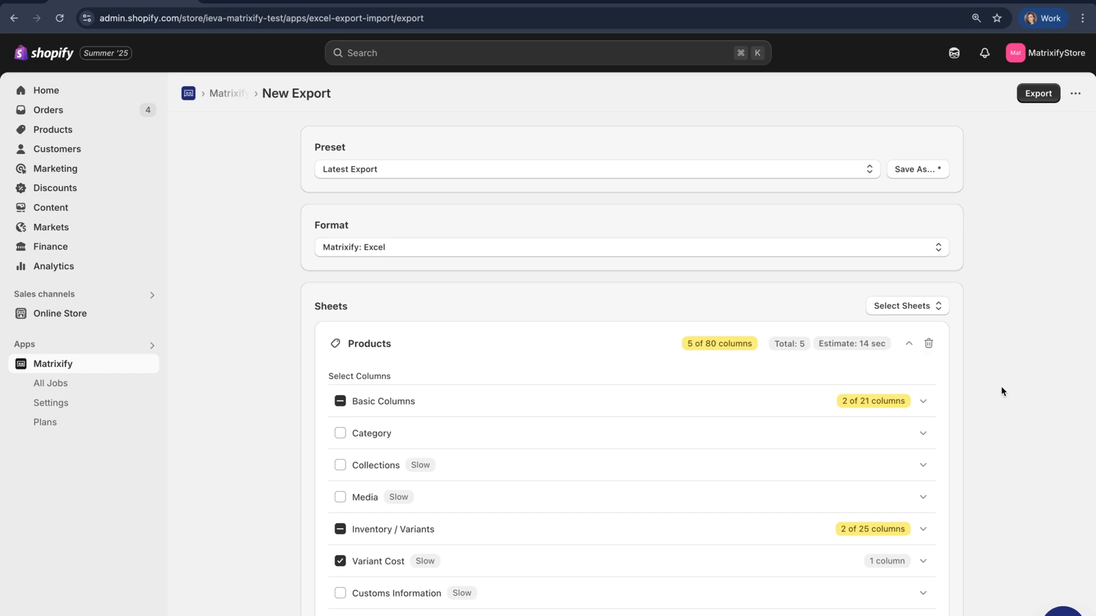
left_click(1037, 94)
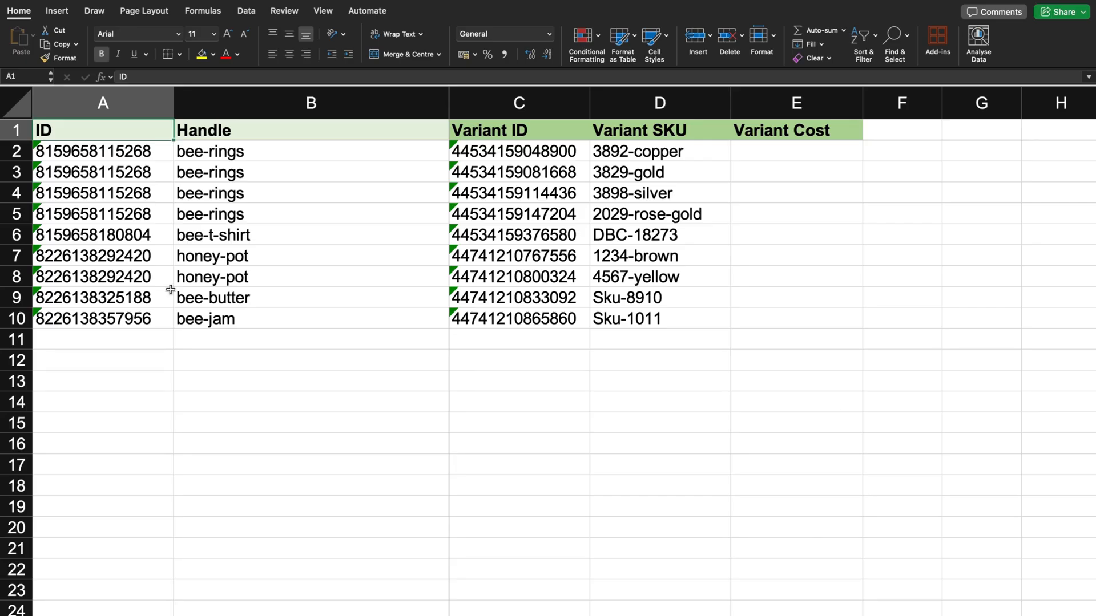
- In the exported Excel workbook, examine how the variant rows are grouped under each product in rows 2 to 10
left_click_drag(15, 215, 14, 154)
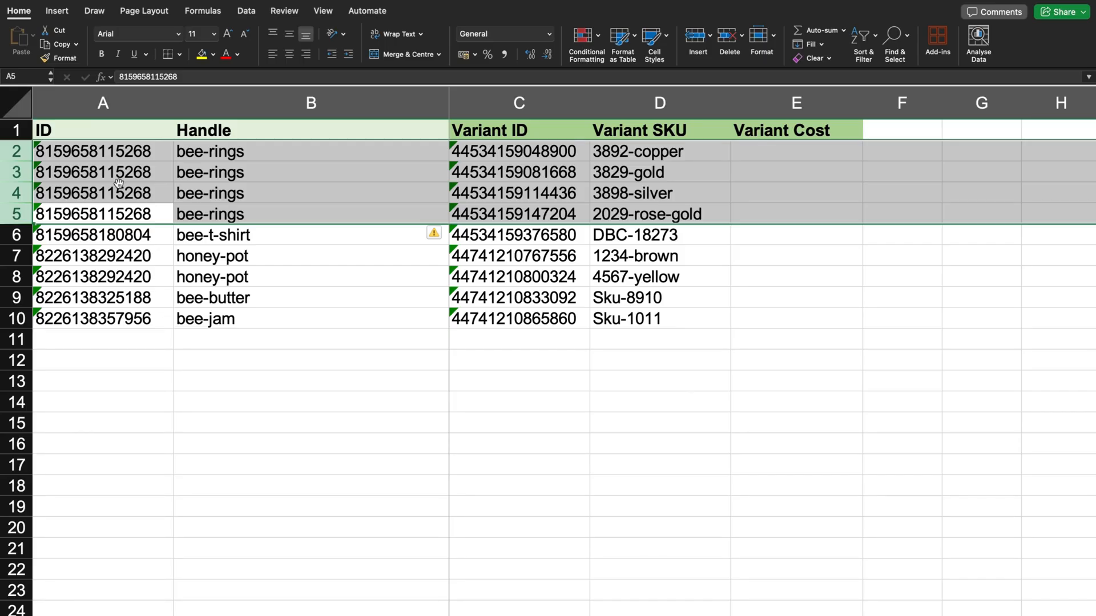
left_click(4, 238)
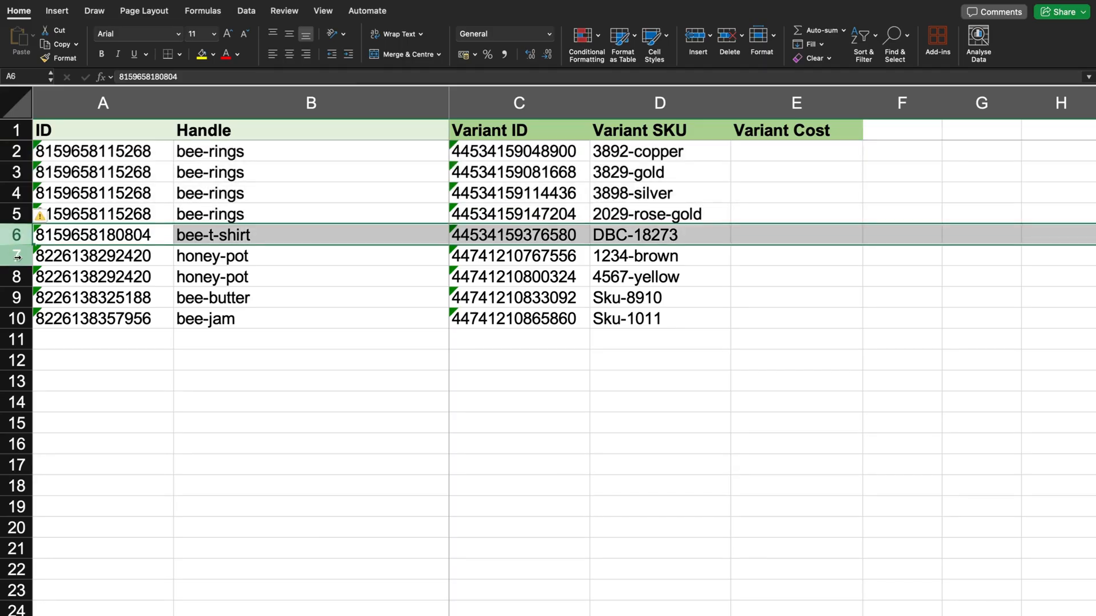
left_click_drag(16, 257, 16, 319)
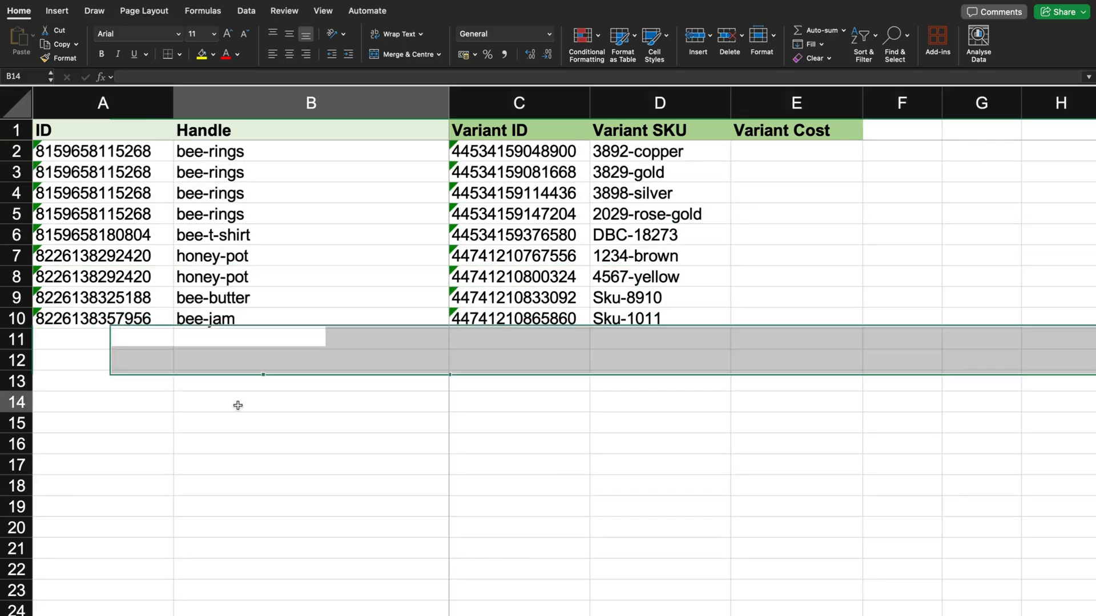
left_click(238, 404)
- Enter Variant Cost values of 10, 15 and 5 for the copper, gold and silver bee-rings variants in E2:E4
left_click(789, 156)
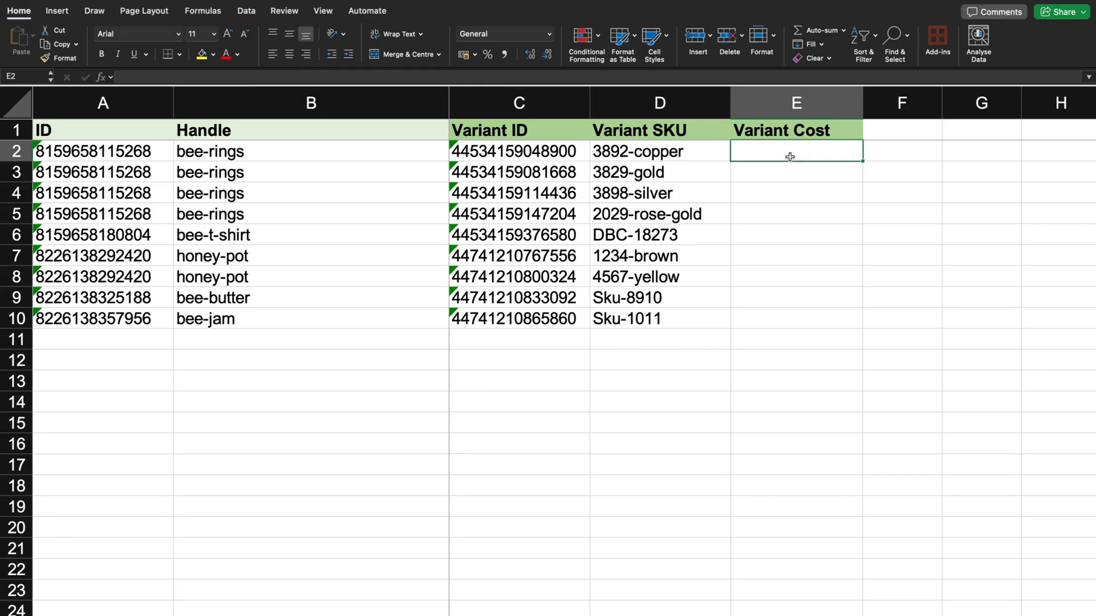
type("10")
key("Return")
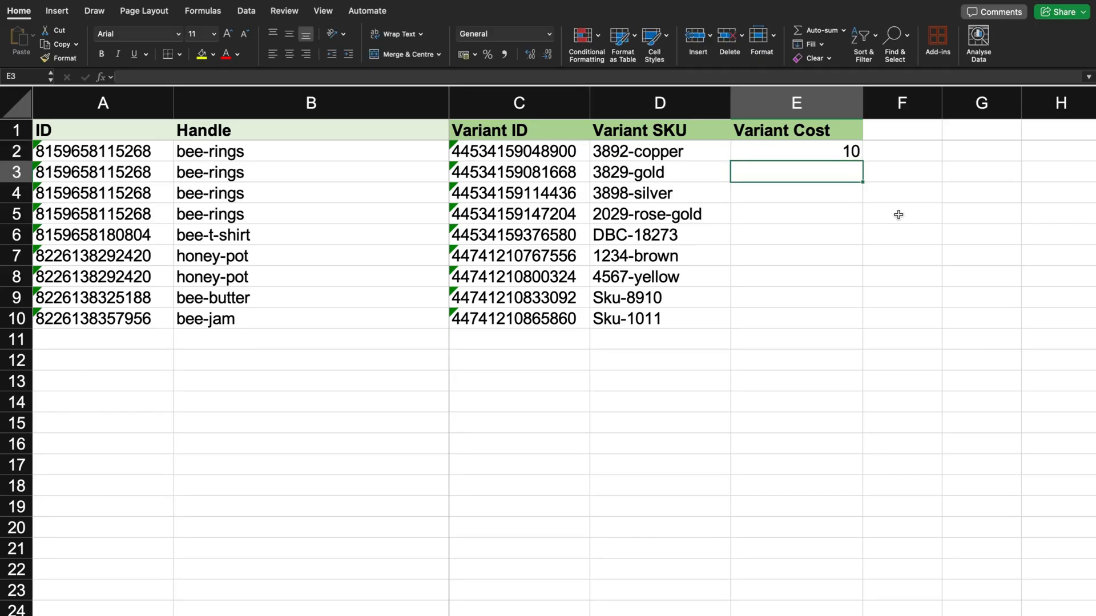
type("15")
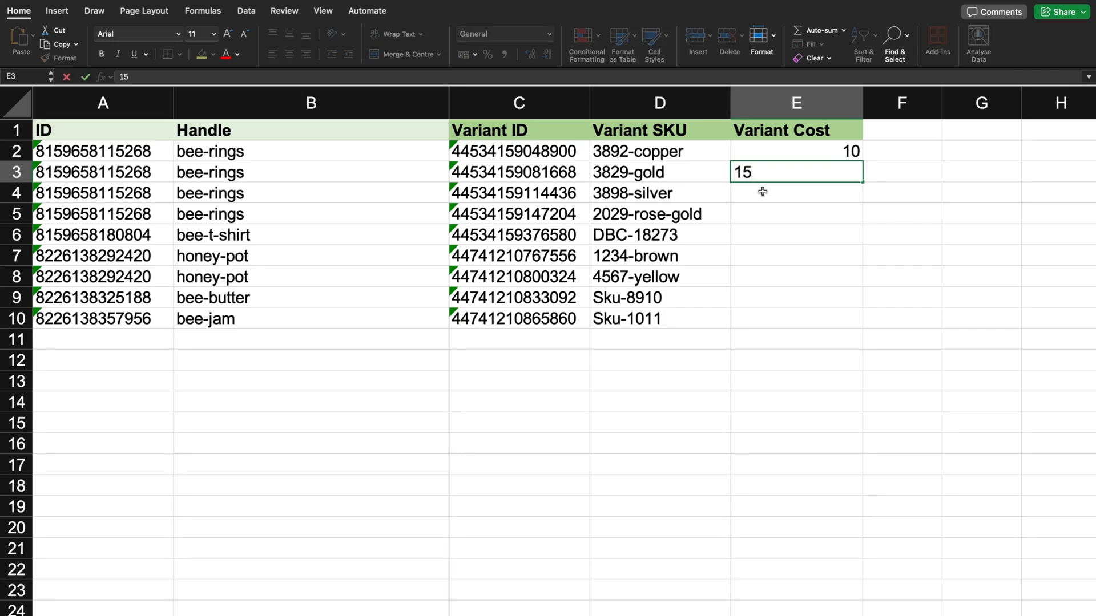
key("Return")
type("5")
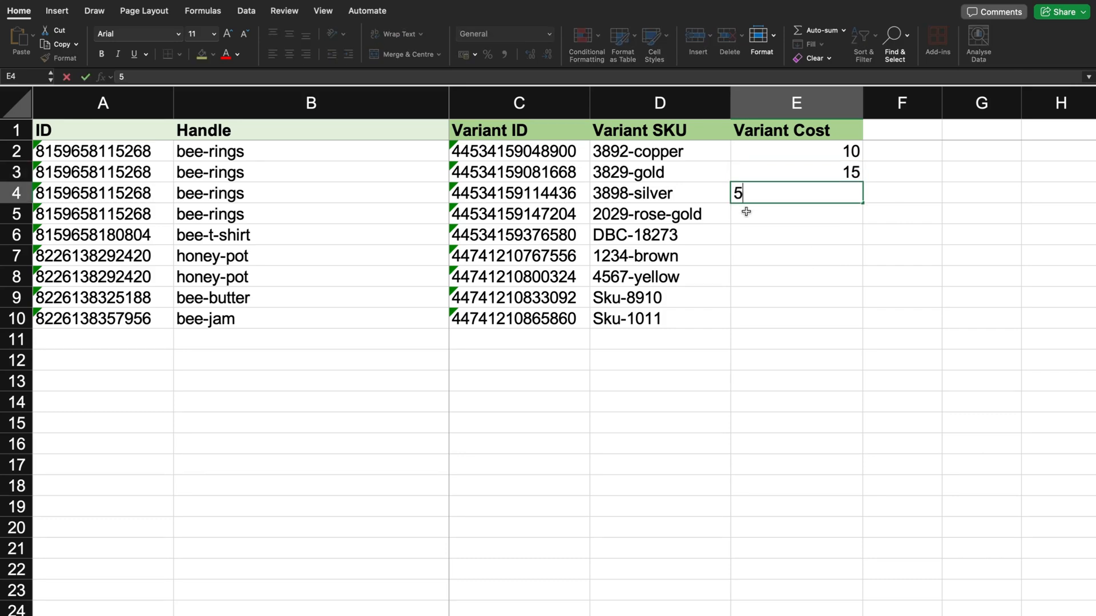
key("Return")
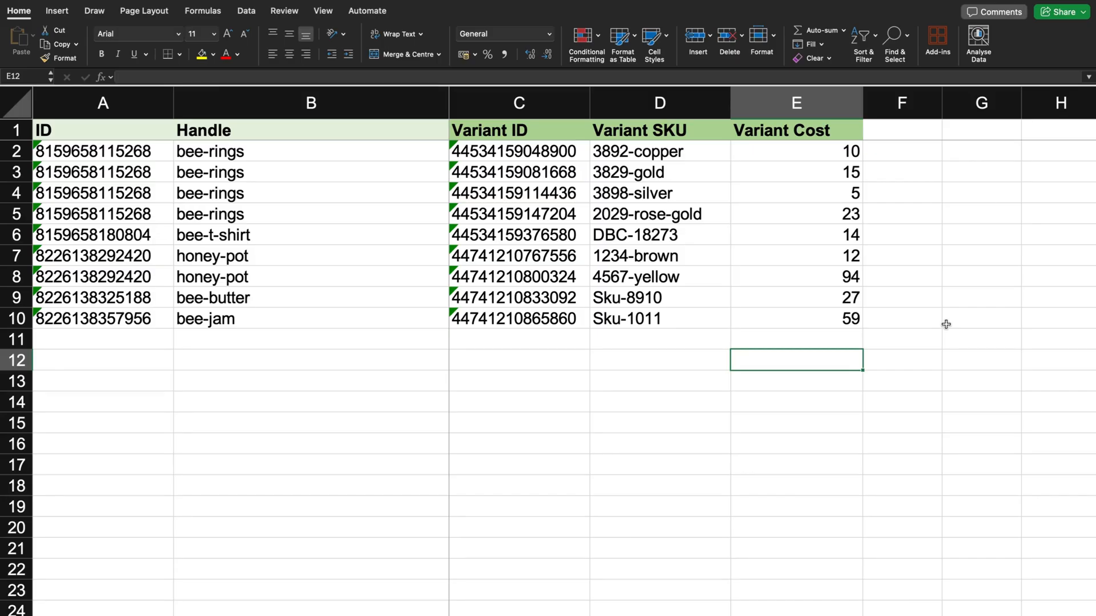
- Save the workbook in Documents under the name Products_Cost_Per_Item_Import
left_click(548, 5)
key("BackSpace")
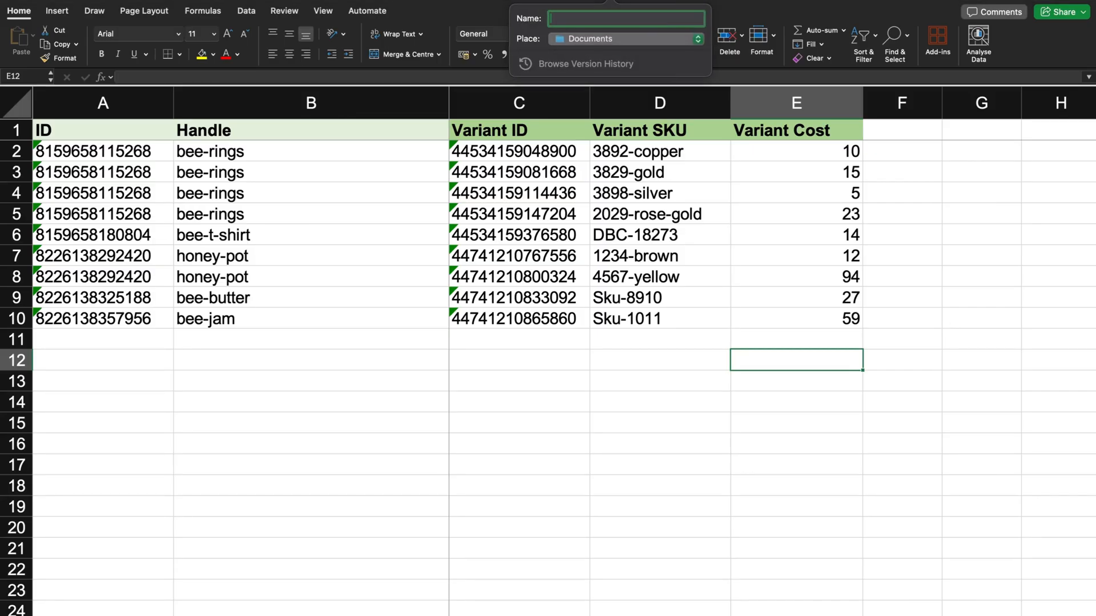
type("Products_Cost_Per_Item_Import")
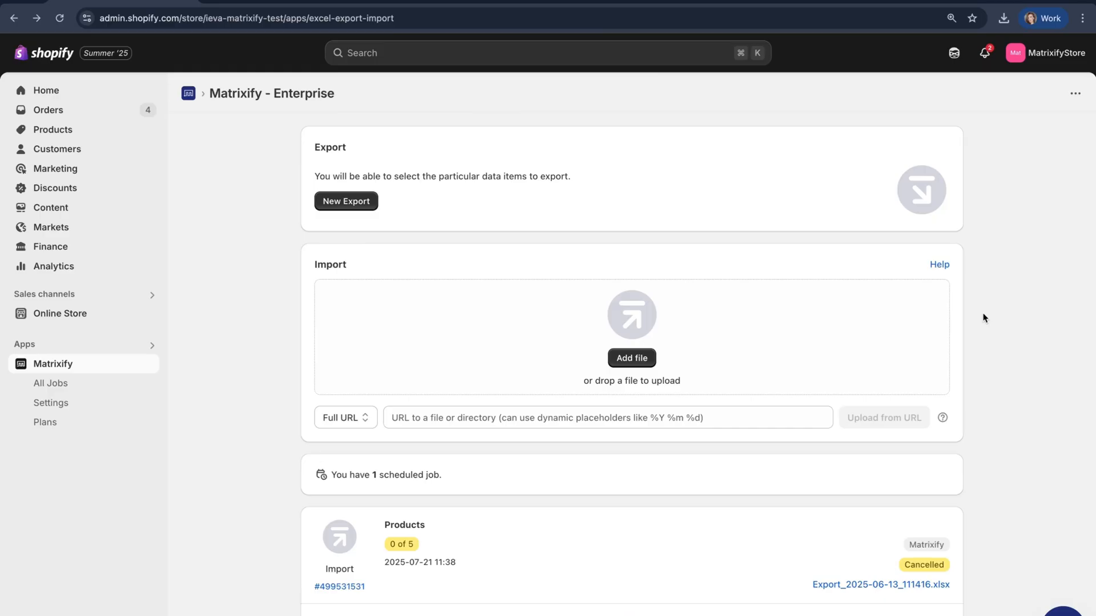
- Switch to Matrixify in the Shopify admin, upload Products_Cost_Per_Item_Import.xlsx from Documents and run the import of its Products sheet
left_click(639, 363)
left_click(454, 247)
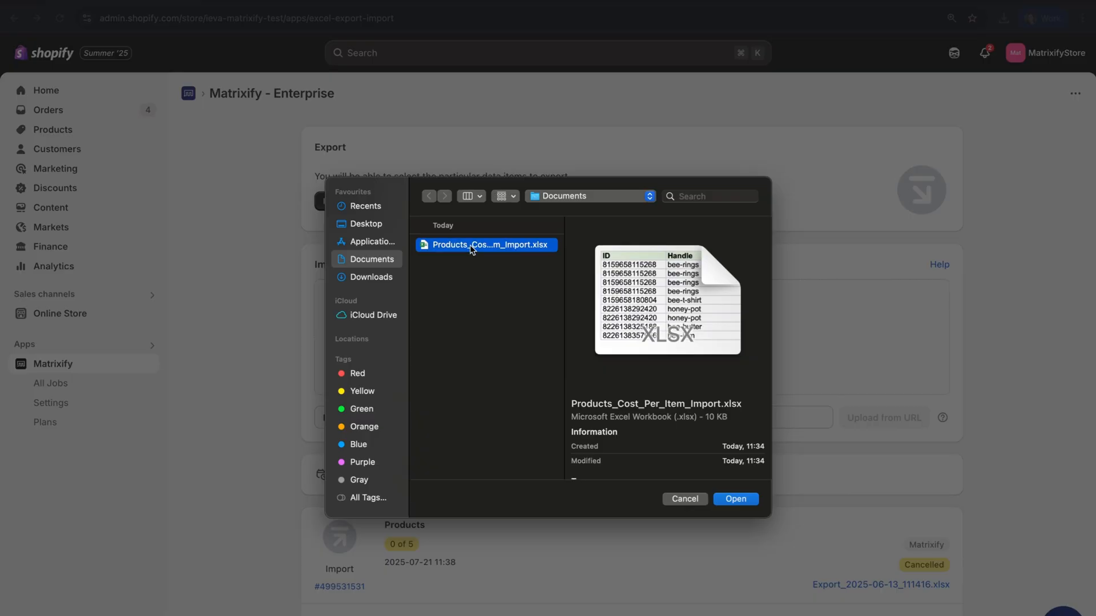
left_click_drag(473, 250, 816, 313)
left_click(752, 502)
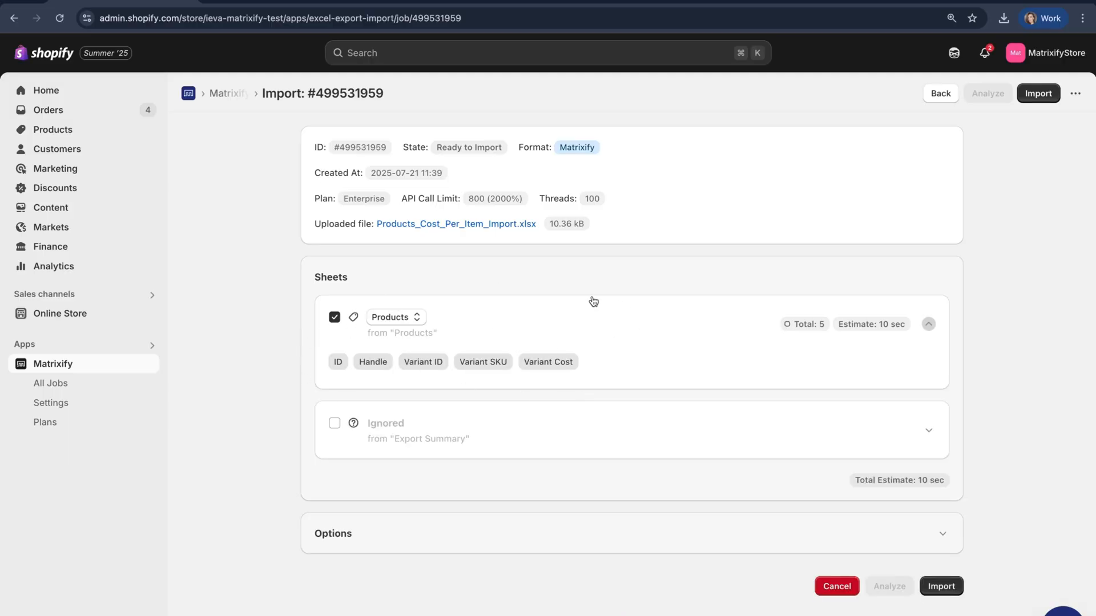
left_click(591, 326)
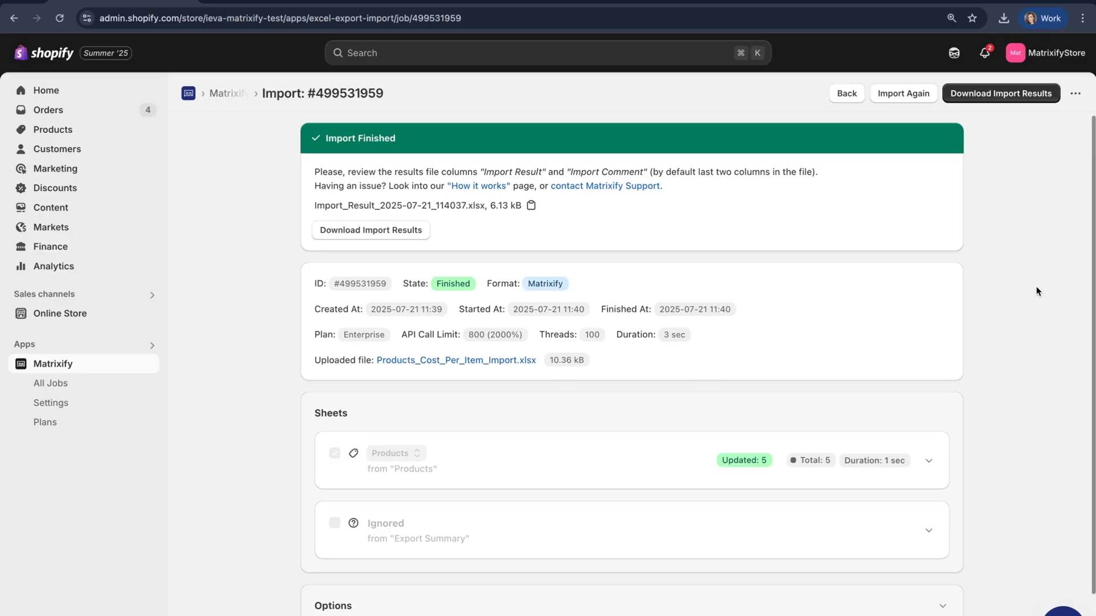
- Open the Bee Jam product in the store's product list and check its imported cost per item
scroll(1036, 286, "down", 1)
left_click(89, 131)
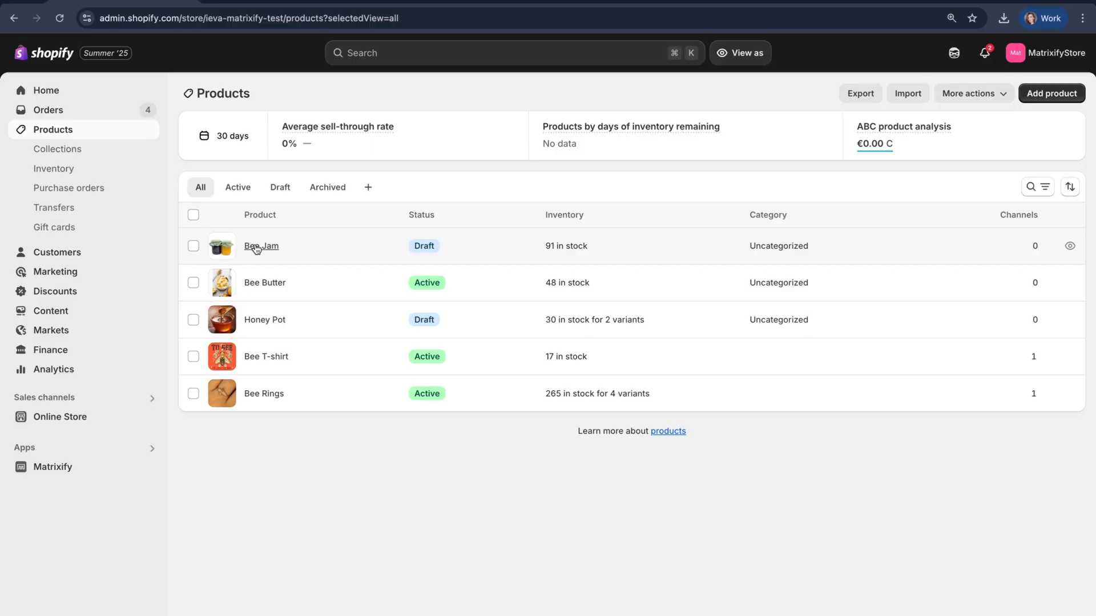
left_click(255, 249)
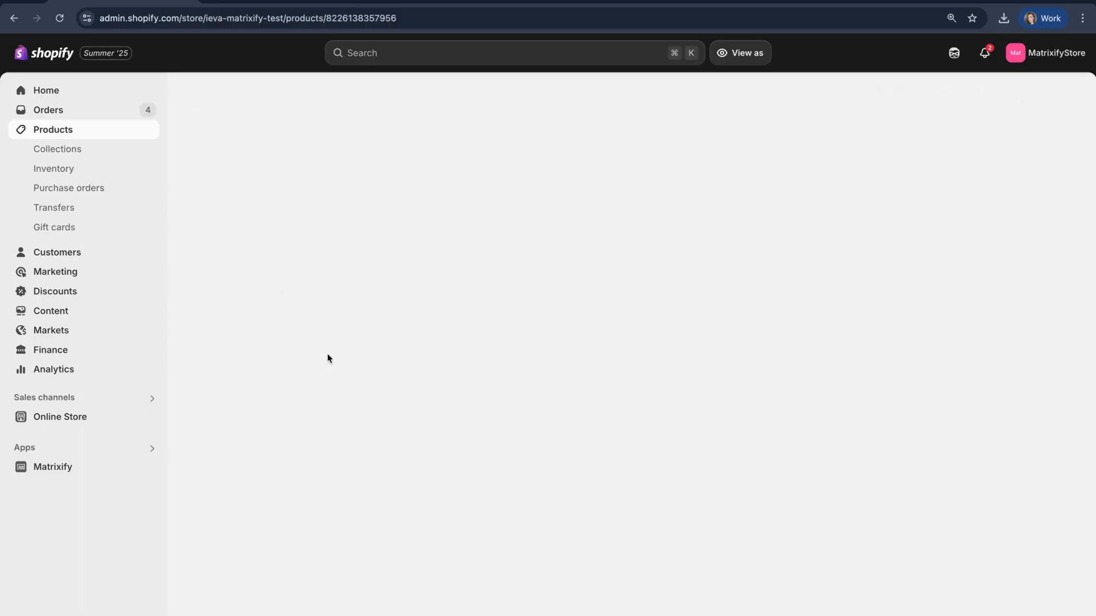
scroll(666, 427, "down", 2)
scroll(666, 427, "down", 6)
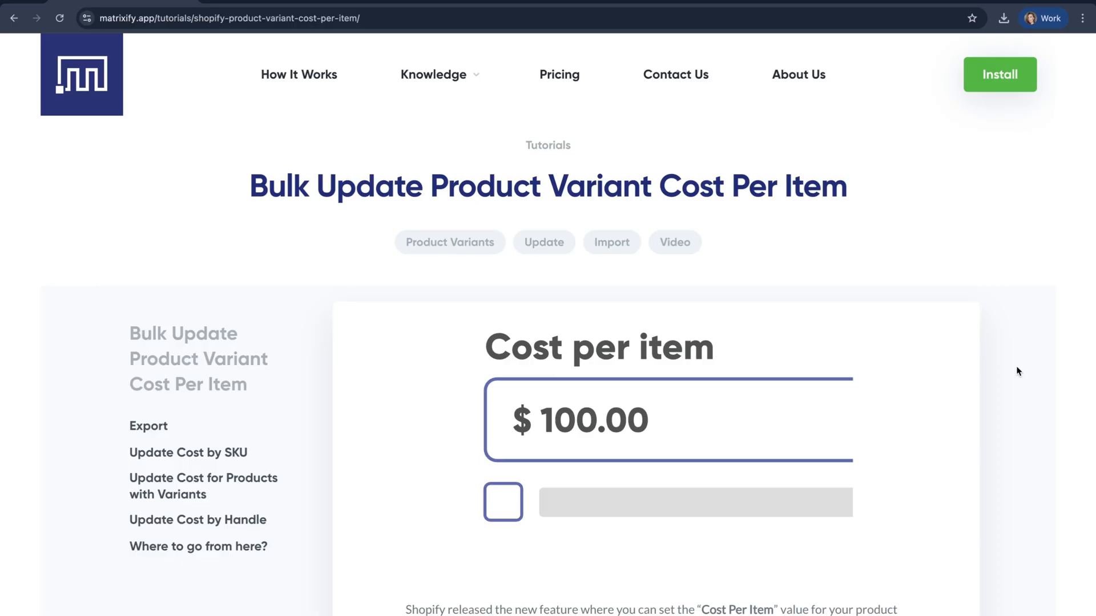
- Read the Matrixify tutorial on bulk updating variant cost per item, covering its export, SKU, product variants and handle sections
scroll(1018, 372, "down", 5)
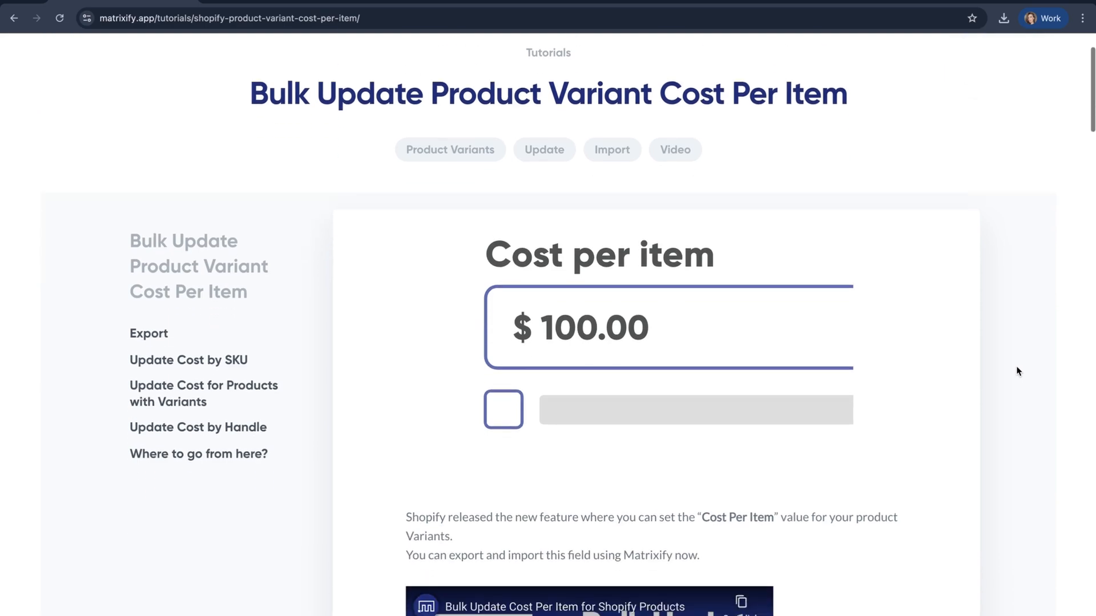
scroll(1018, 372, "down", 12)
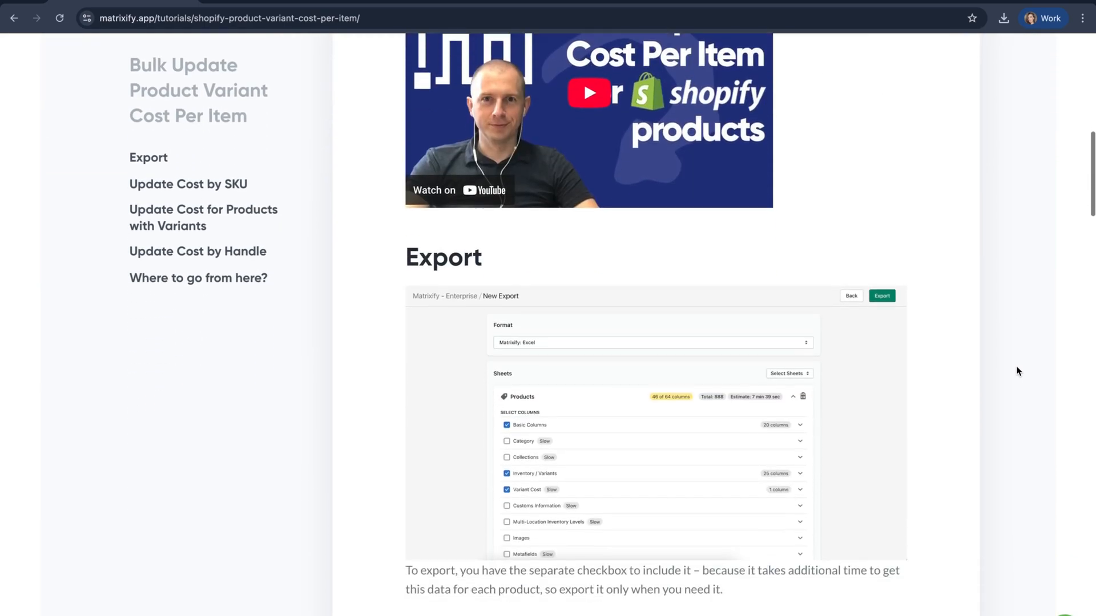
scroll(1018, 372, "down", 14)
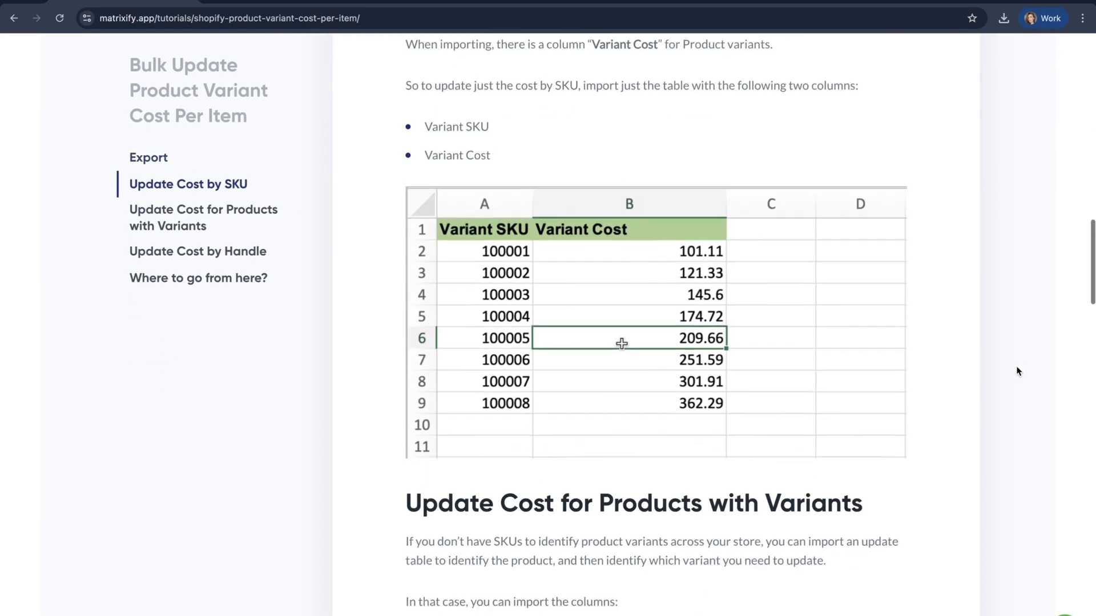
scroll(1018, 371, "down", 3)
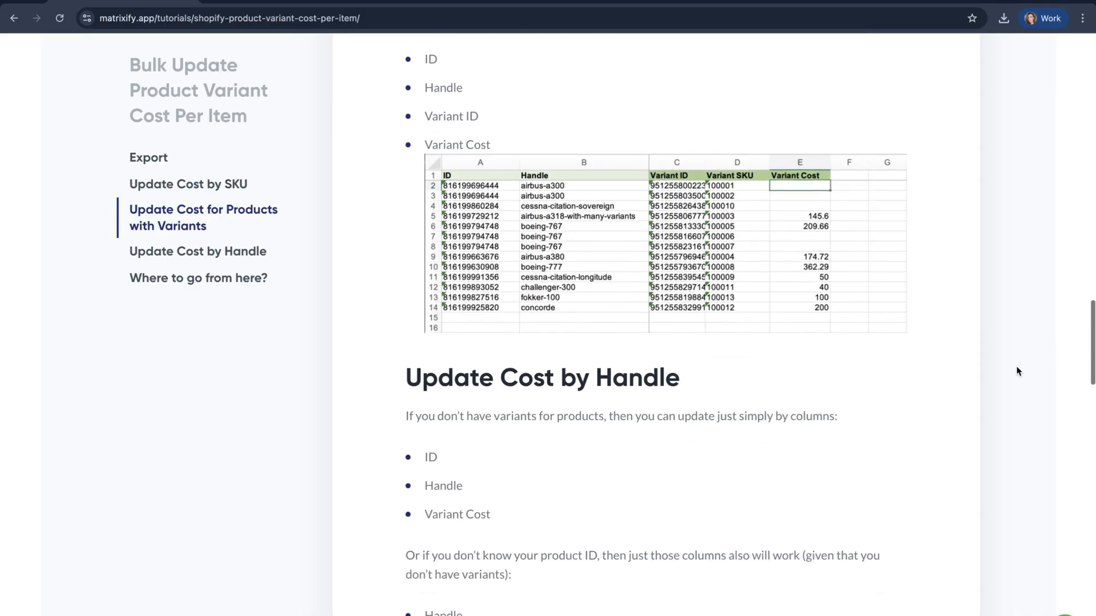
scroll(925, 342, "up", 2)
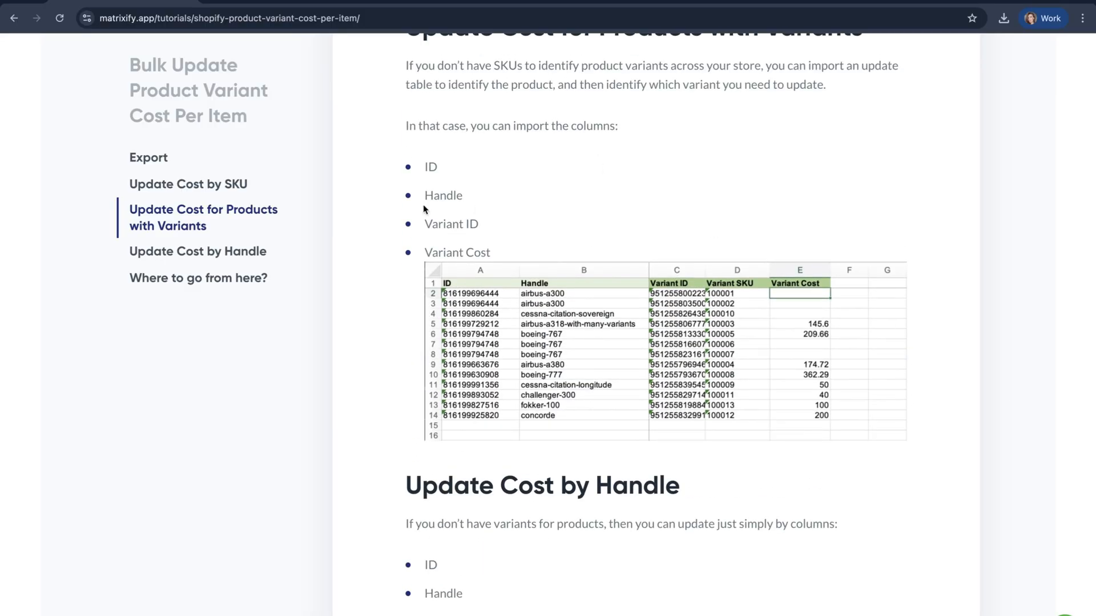
scroll(525, 187, "up", 4)
scroll(525, 187, "down", 5)
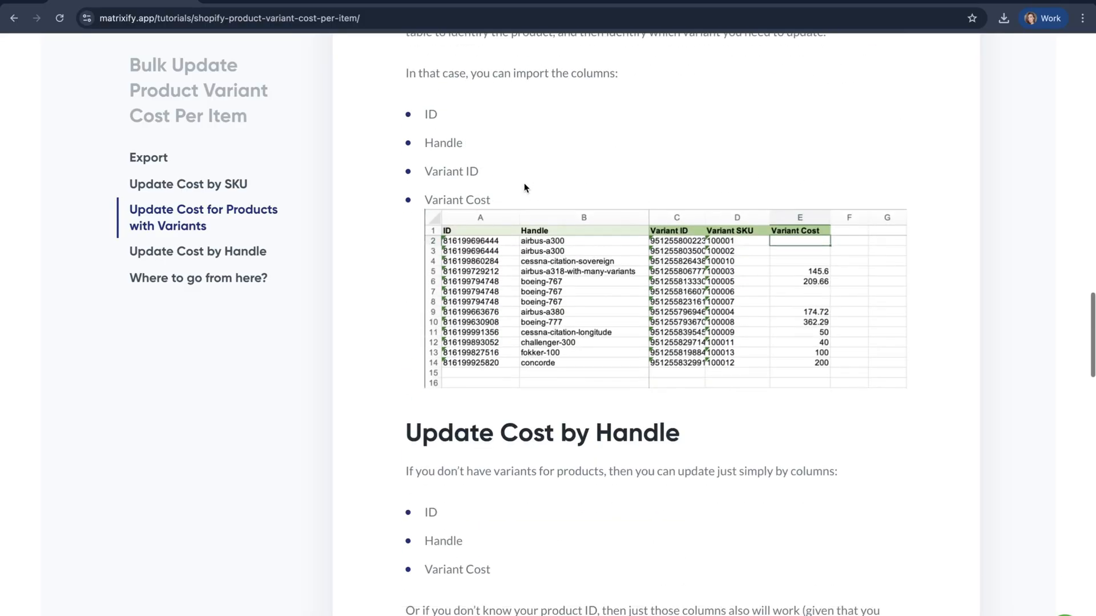
scroll(522, 314, "down", 6)
scroll(521, 314, "down", 2)
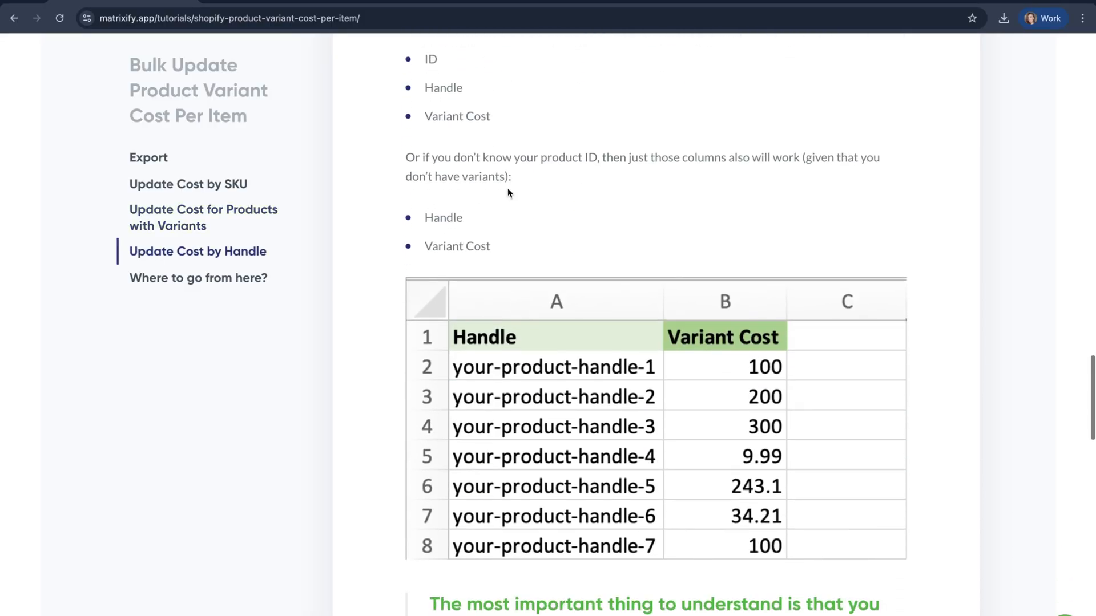
scroll(718, 319, "down", 5)
scroll(717, 319, "up", 15)
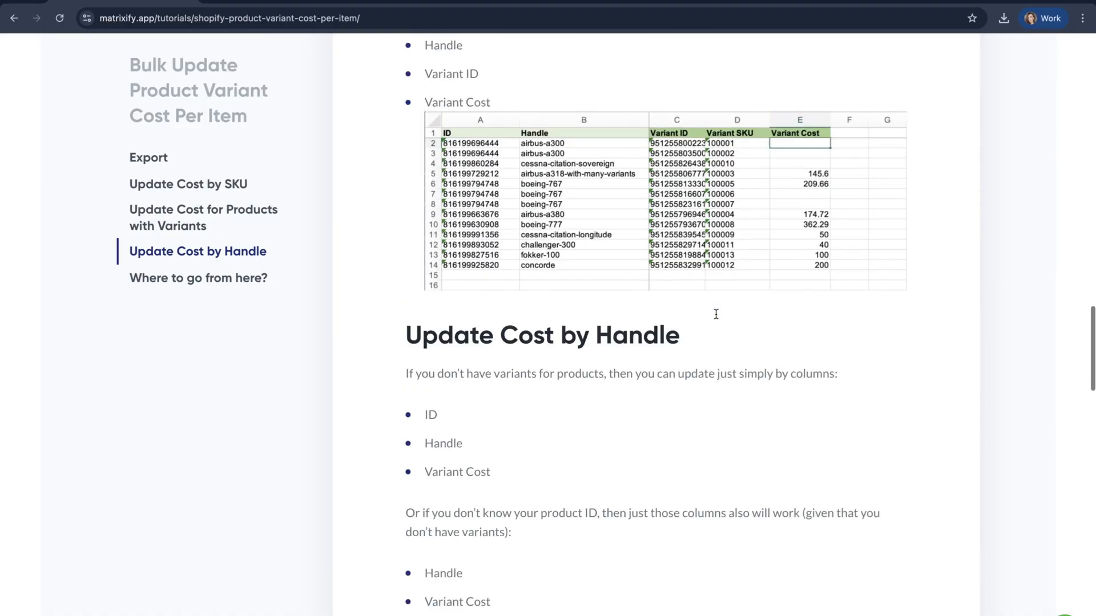
scroll(717, 319, "up", 1)
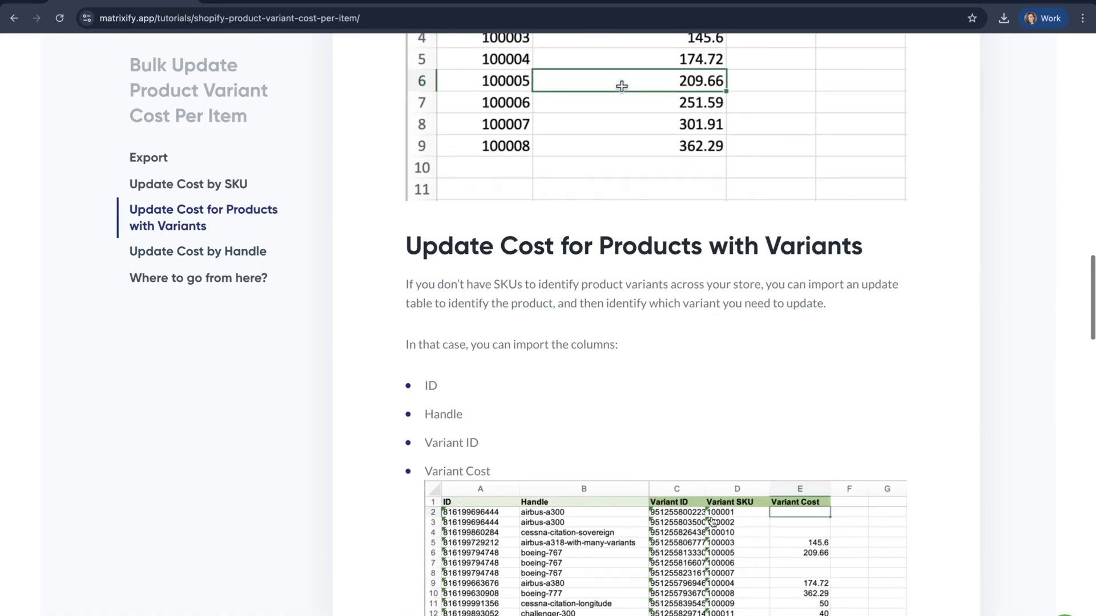
scroll(711, 521, "down", 2)
scroll(739, 404, "up", 6)
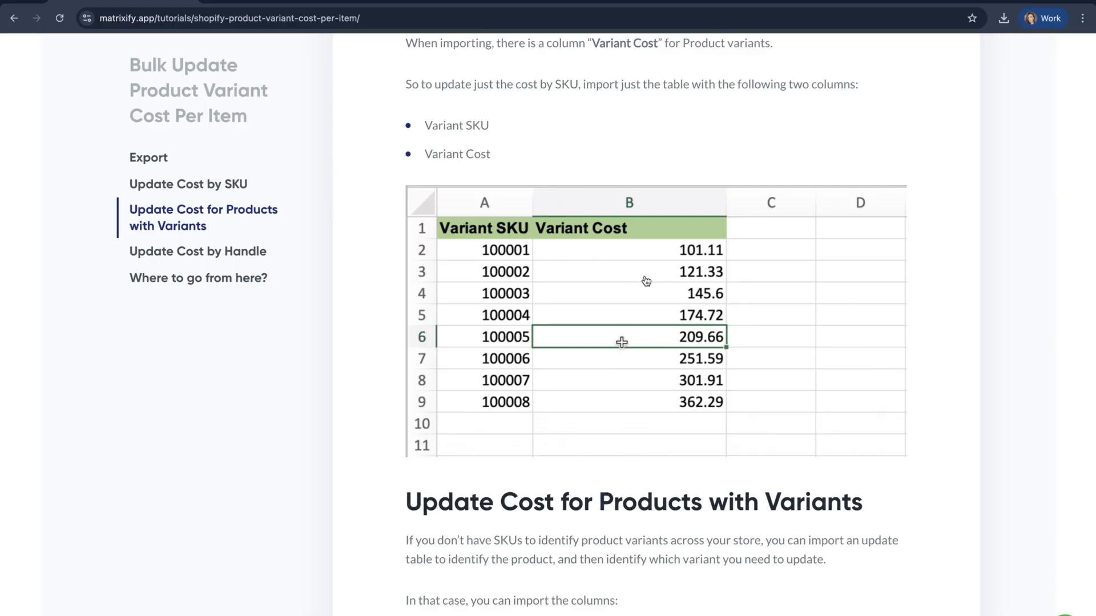
scroll(645, 275, "up", 3)
scroll(645, 275, "down", 1)
scroll(646, 281, "up", 5)
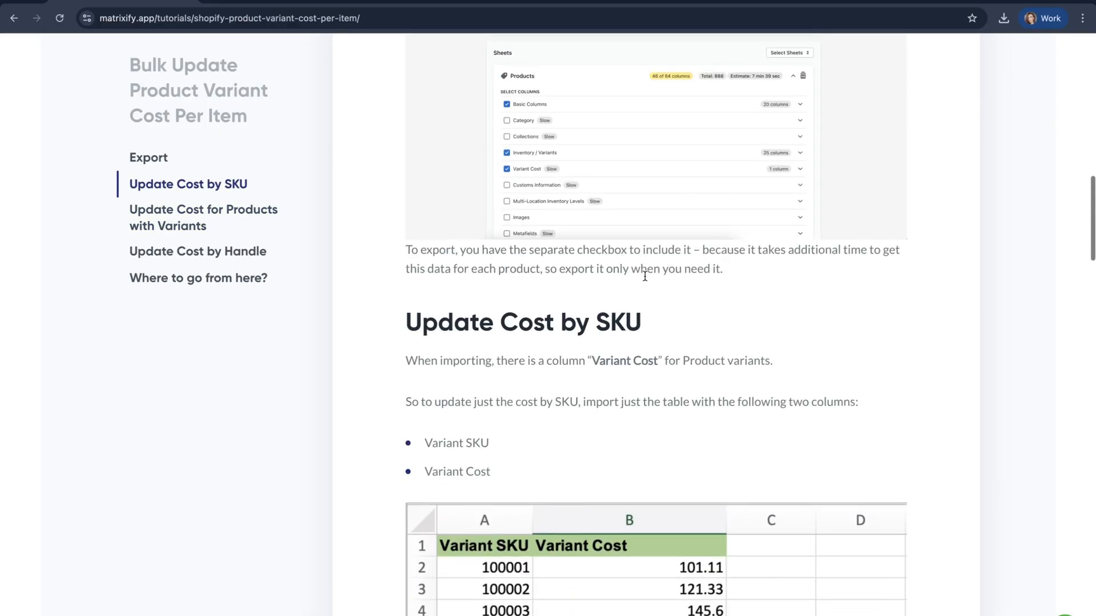
scroll(645, 279, "down", 14)
scroll(645, 276, "down", 12)
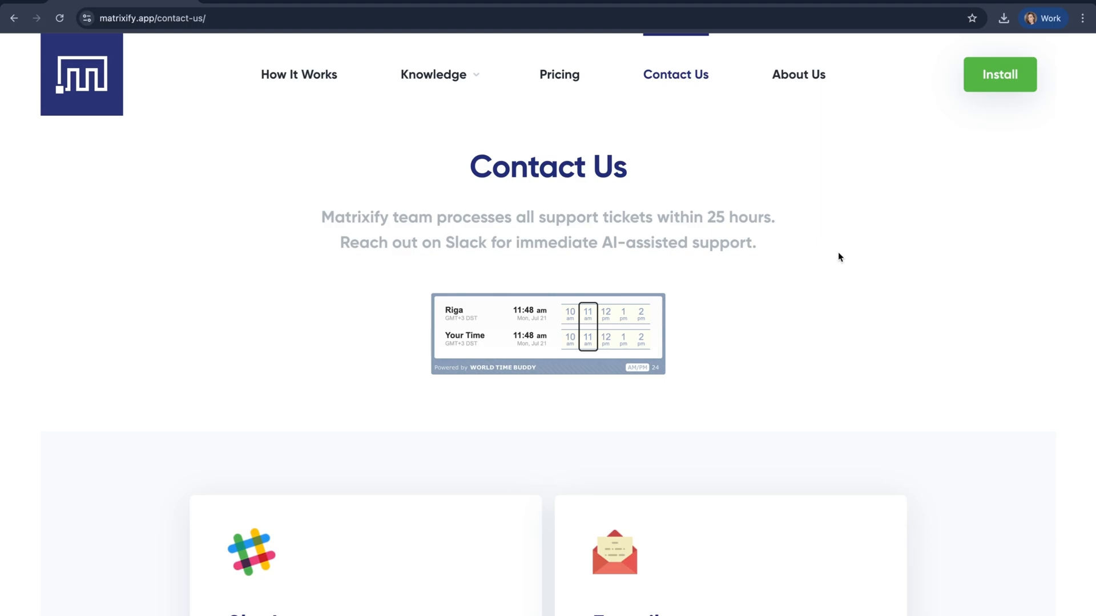
- Look over the Slack and e-mail support options on Matrixify's Contact Us page and open the support chat within the Matrixify app
scroll(838, 257, "down", 3)
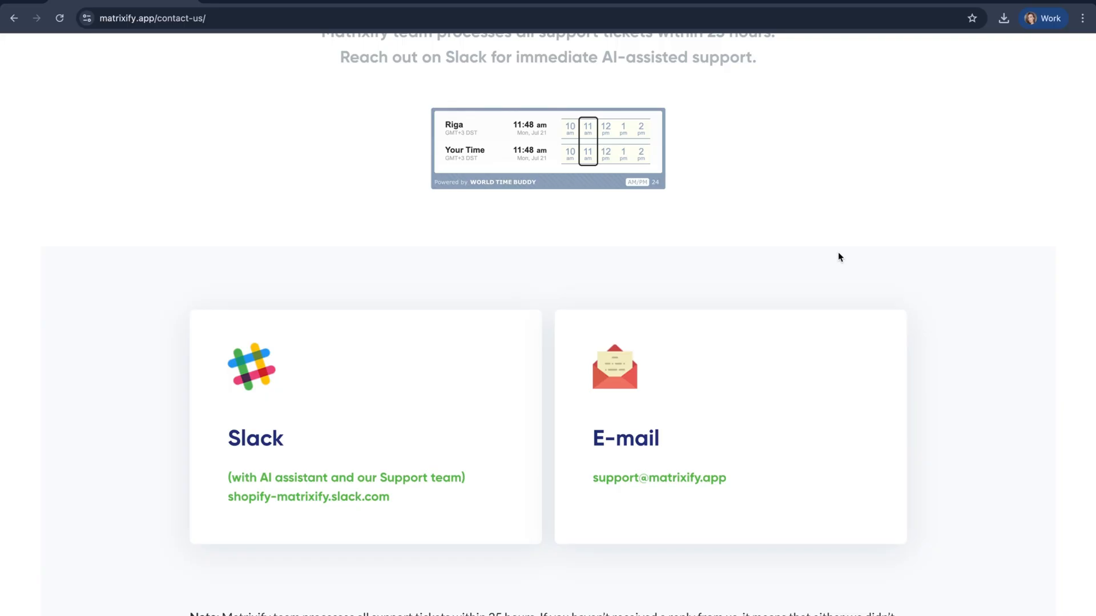
scroll(837, 257, "down", 2)
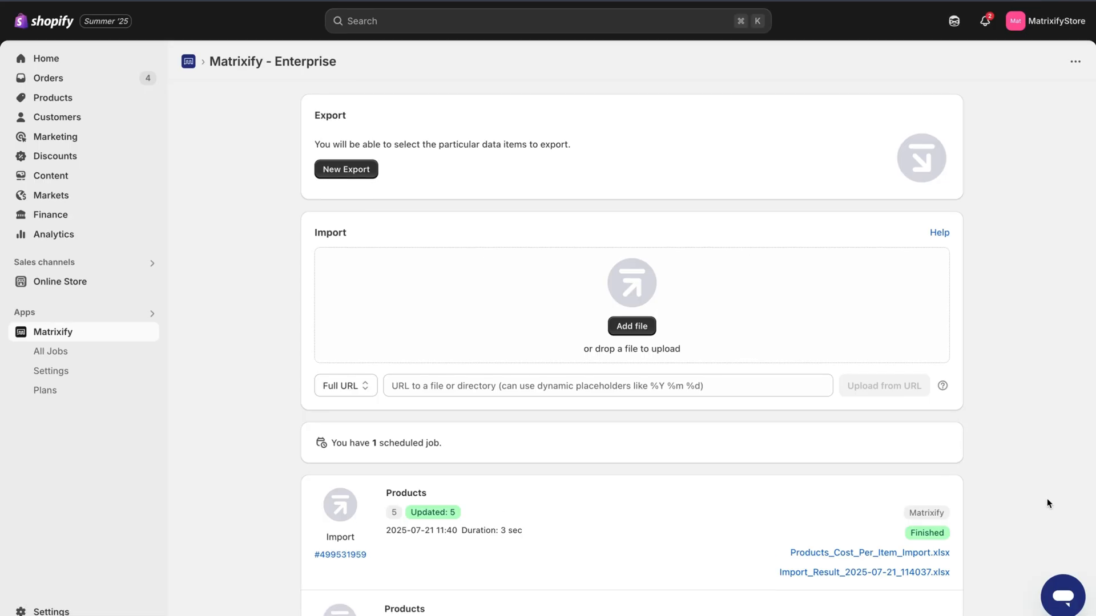
left_click(1063, 596)
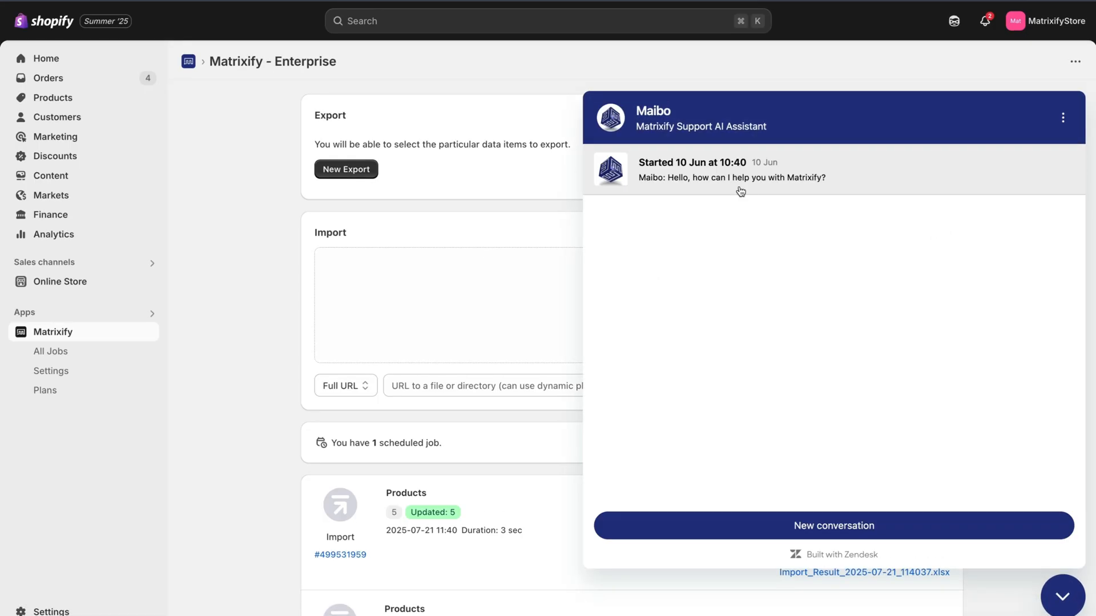